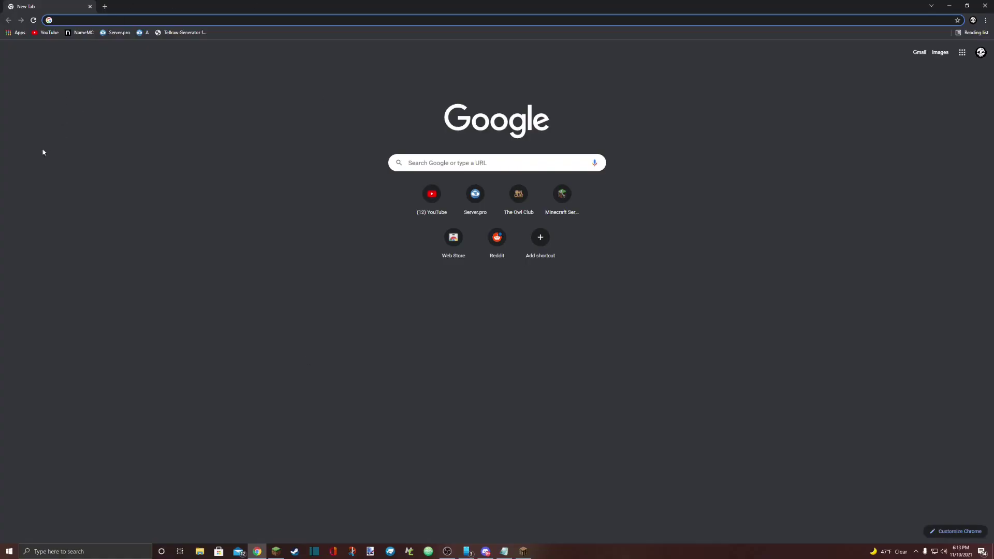
Step: Download the 64-bit Java for Windows installer from java.com and run the downloaded jre-8u311 file
{"action": "type", "text": "java.com/en/"}
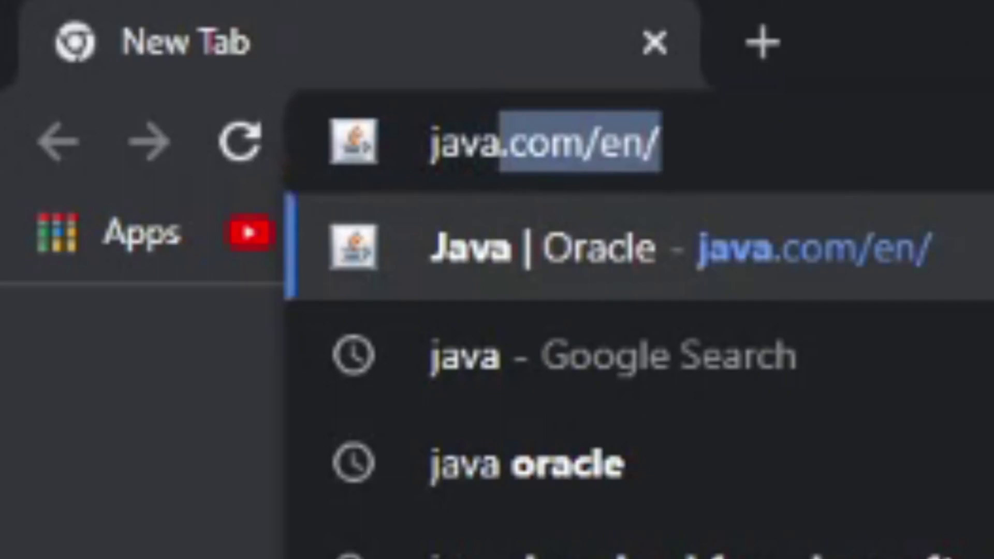
{"action": "key", "text": "Return"}
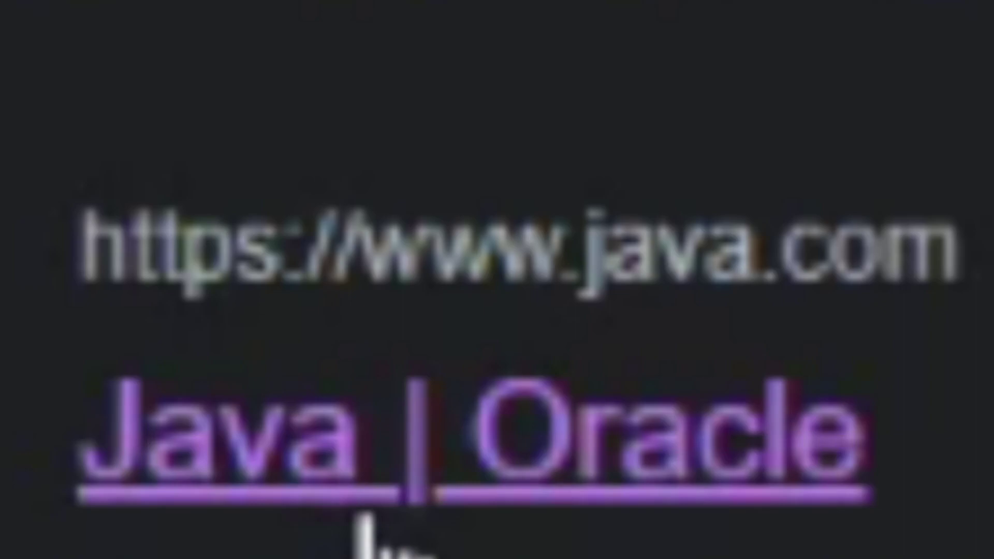
{"action": "left_click", "coordinate": [367, 481]}
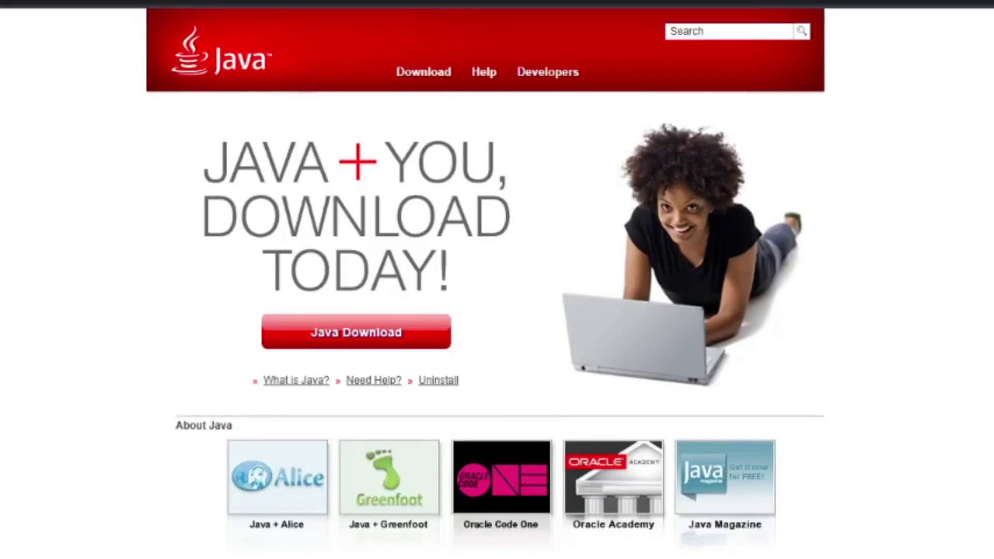
{"action": "left_click", "coordinate": [417, 333]}
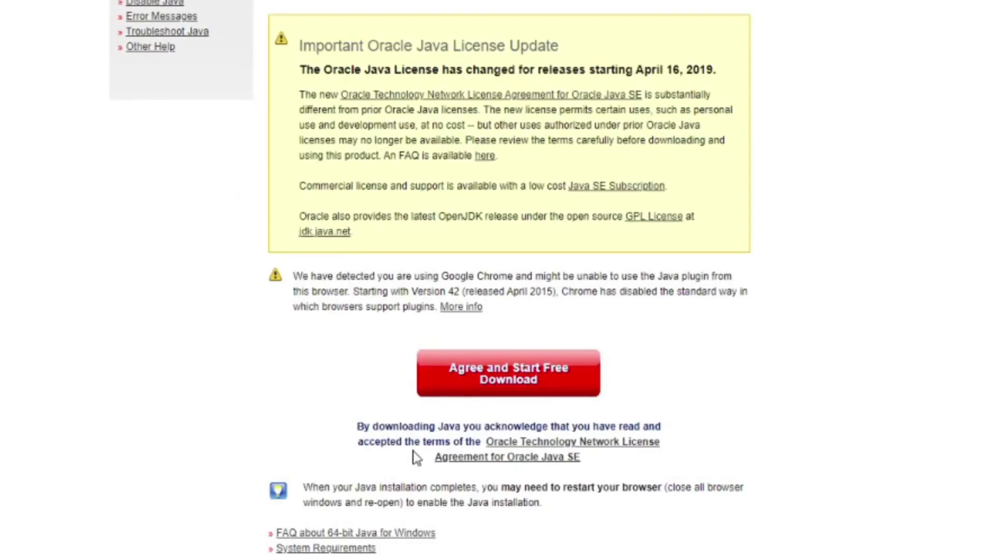
{"action": "left_click", "coordinate": [577, 373]}
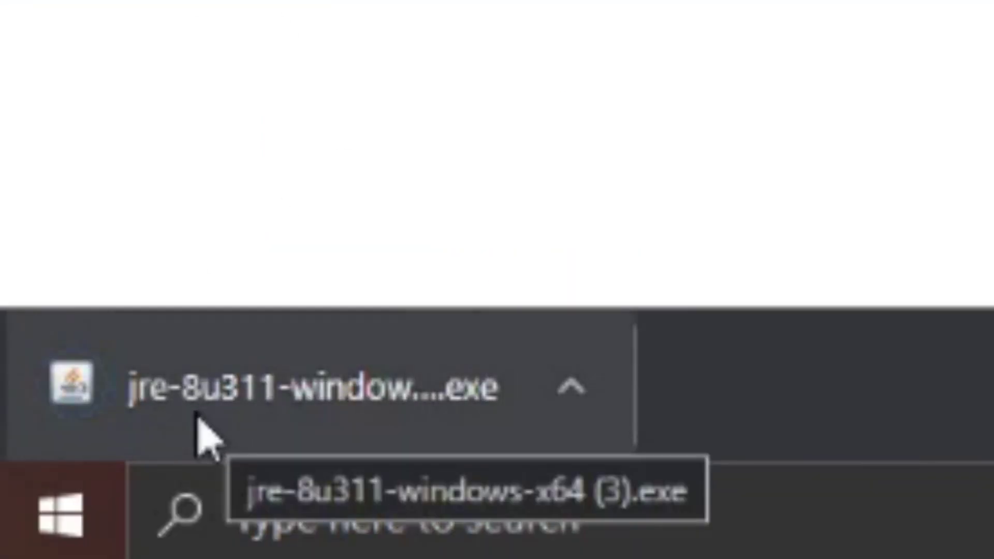
{"action": "left_click", "coordinate": [207, 427]}
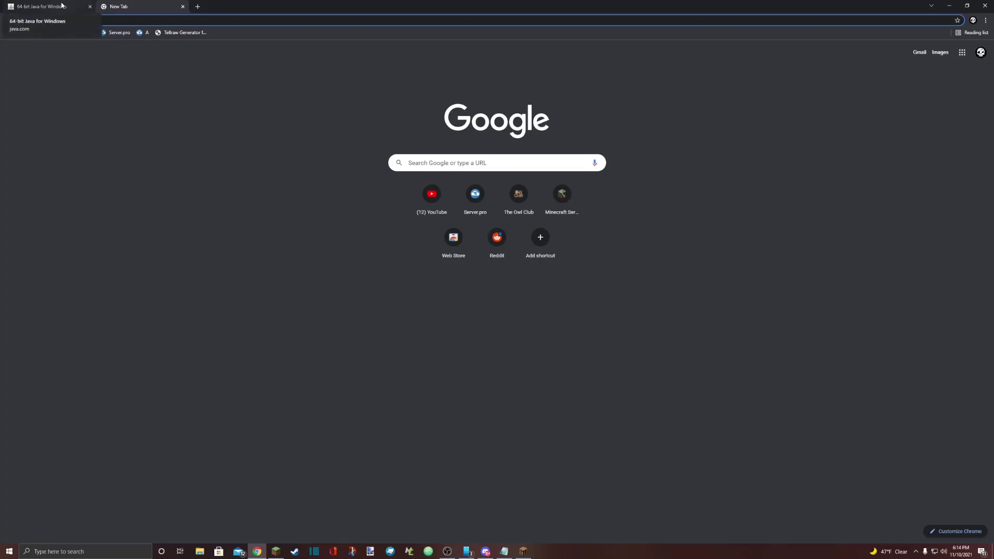
Step: Search the web for Fabric Minecraft and open the installer download page on the Fabric website
{"action": "type", "text": "fabric minecar"}
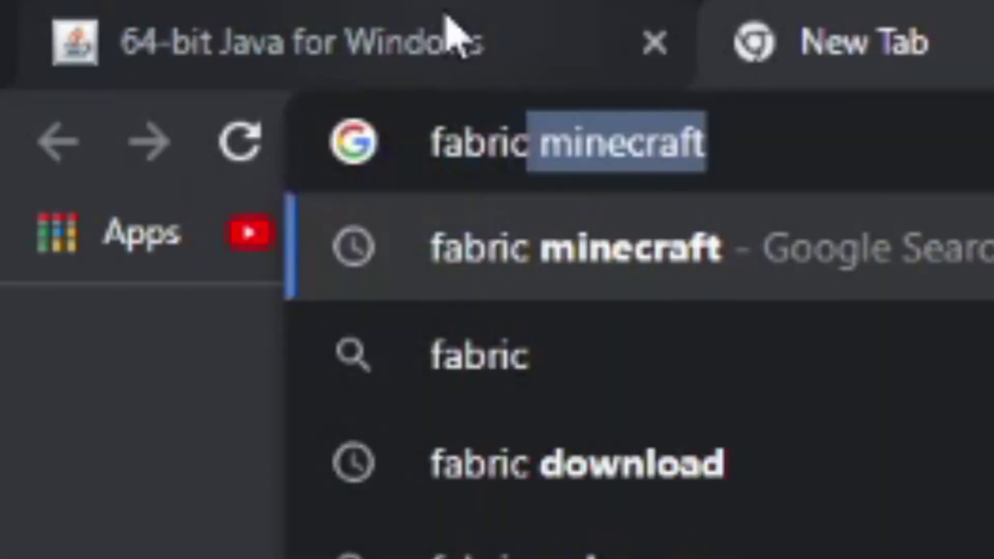
{"action": "key", "text": "Return"}
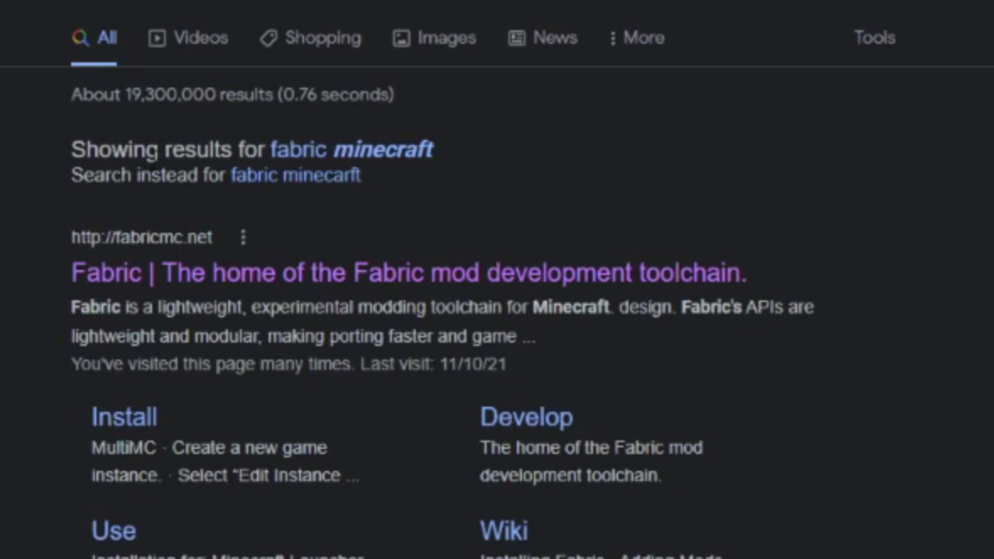
{"action": "left_click", "coordinate": [233, 274]}
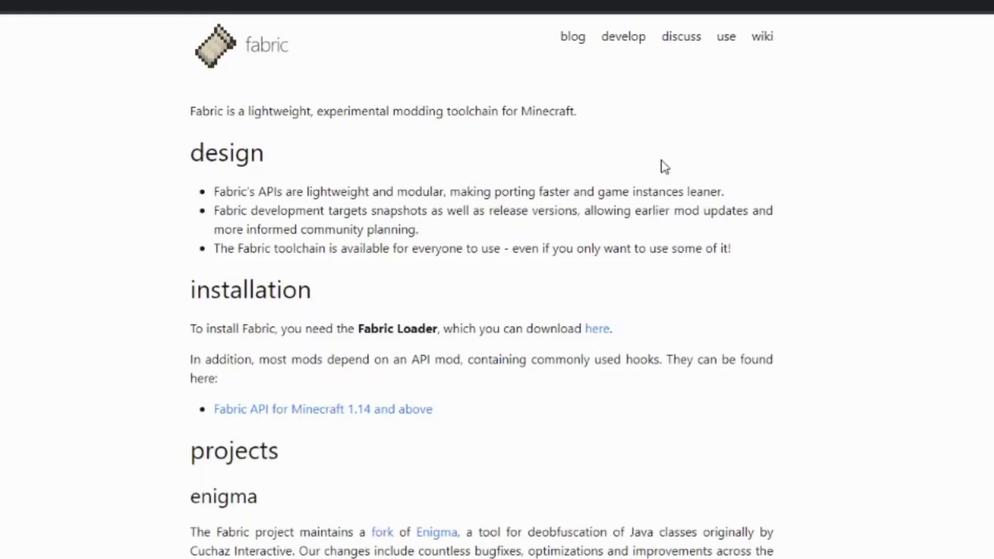
{"action": "left_click", "coordinate": [724, 37]}
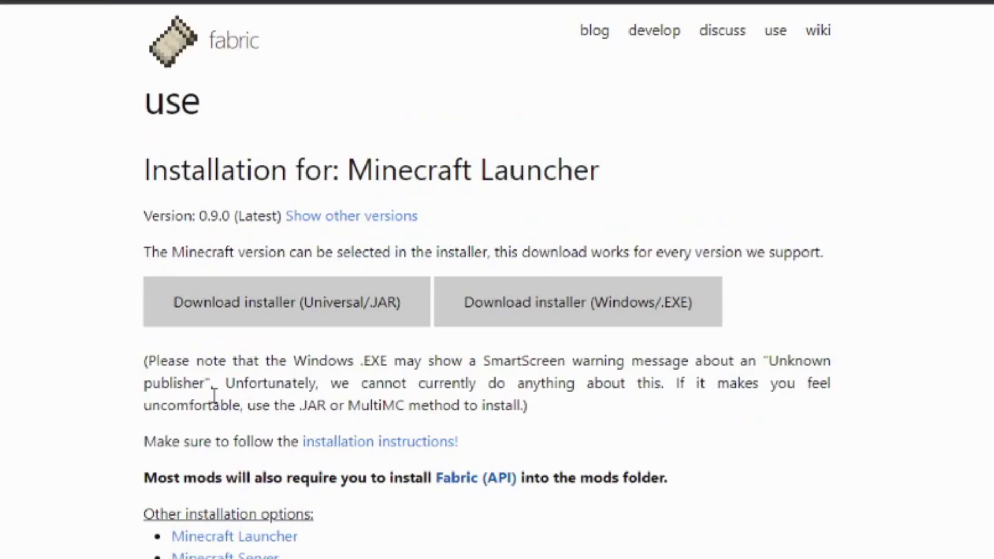
Step: Download the Universal/.JAR Fabric installer, keep the flagged file and launch it
{"action": "left_click", "coordinate": [292, 303]}
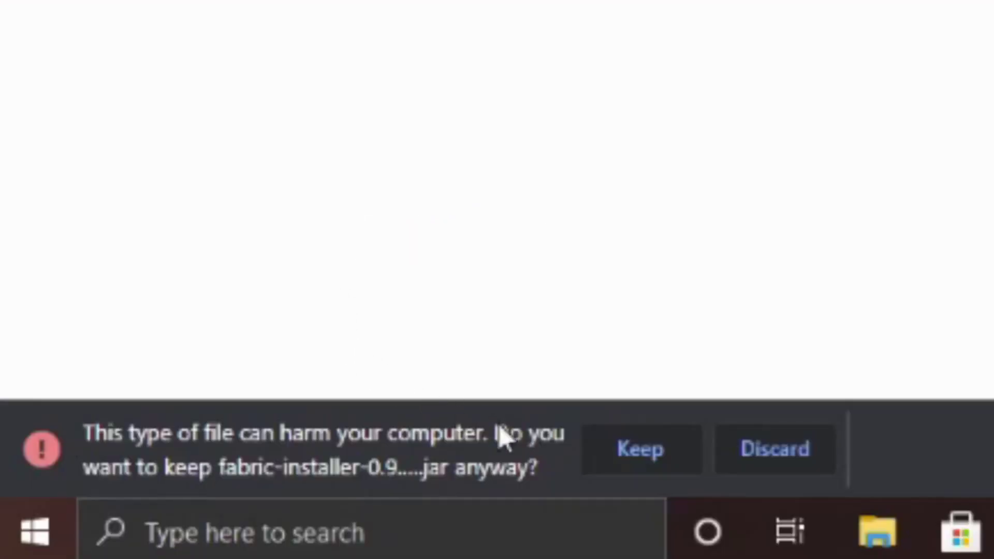
{"action": "left_click", "coordinate": [143, 533]}
{"action": "left_click", "coordinate": [146, 452]}
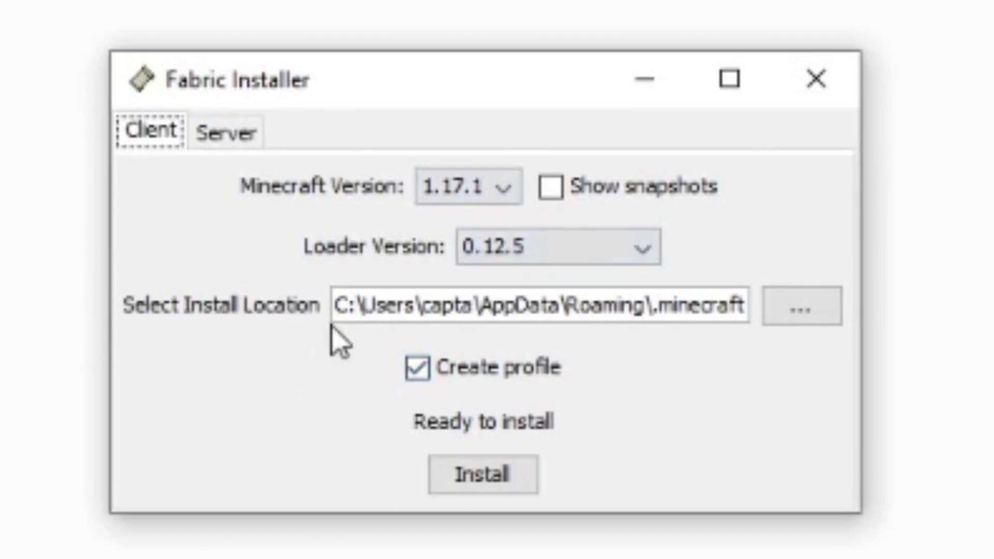
Step: Look through the available Minecraft versions in the Fabric Installer and select 1.17.1 for the client
{"action": "left_click", "coordinate": [455, 187]}
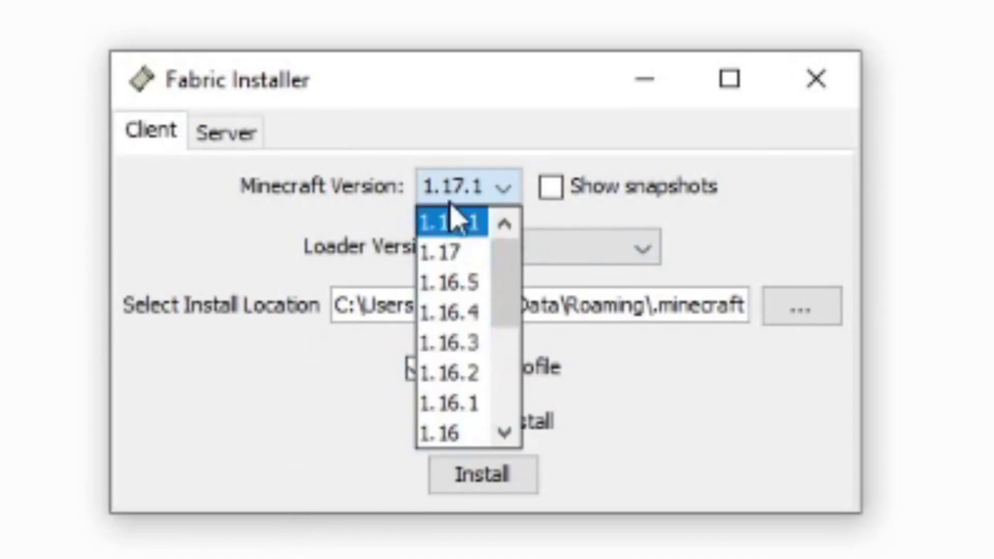
{"action": "scroll", "coordinate": [446, 347], "scroll_direction": "down", "scroll_amount": 3}
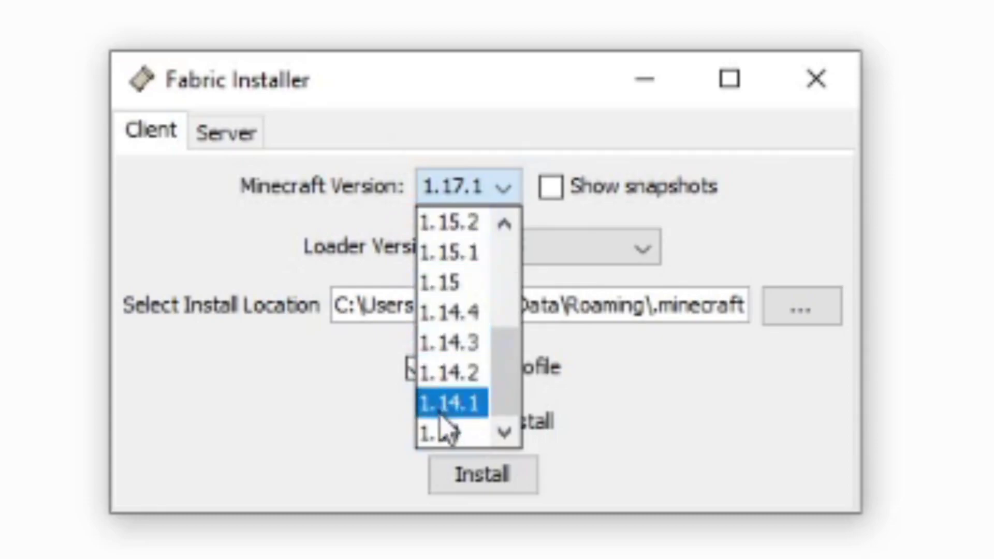
{"action": "left_click", "coordinate": [618, 83]}
{"action": "left_click", "coordinate": [456, 192]}
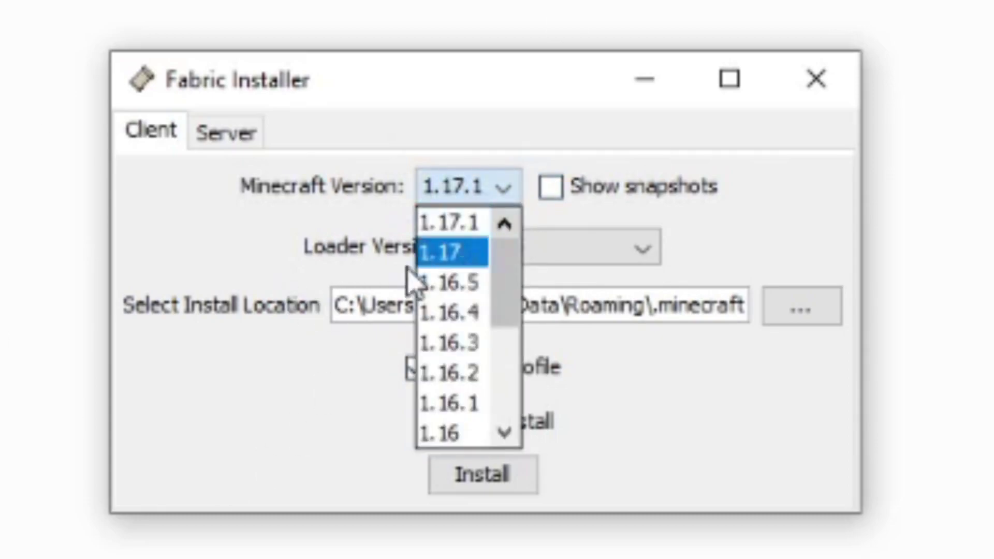
{"action": "left_click", "coordinate": [443, 228]}
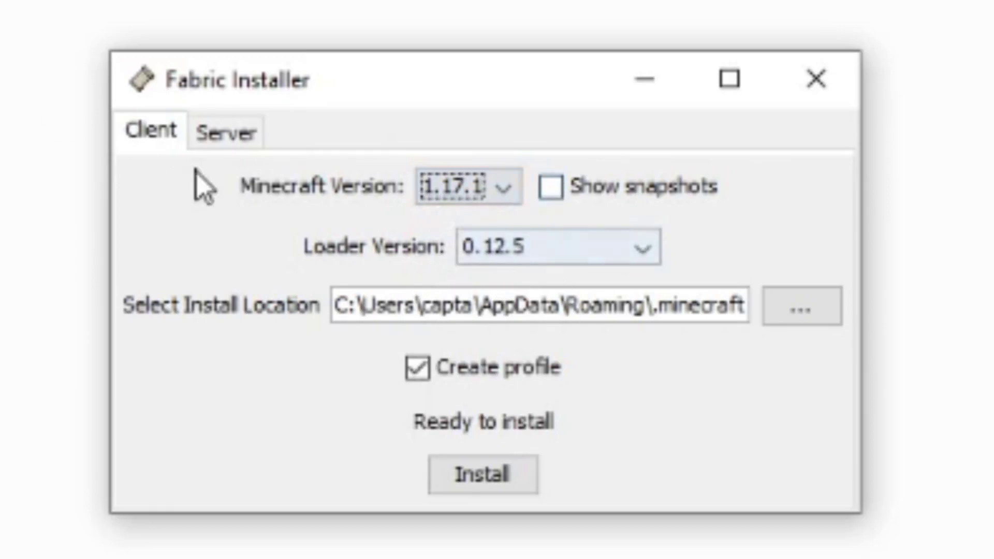
Step: Install the Fabric client, continuing despite the open Minecraft launcher, and close the installer
{"action": "left_click", "coordinate": [513, 484]}
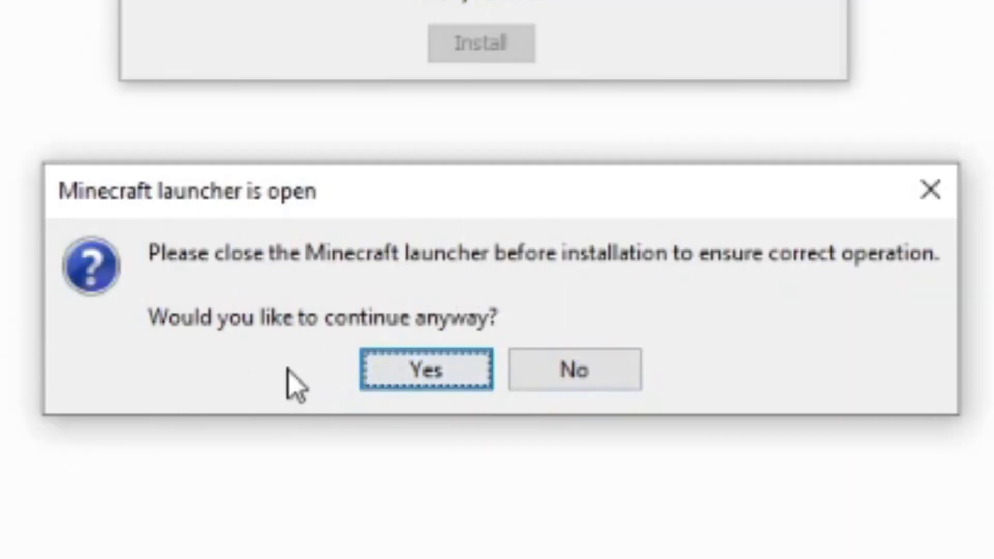
{"action": "left_click", "coordinate": [422, 386]}
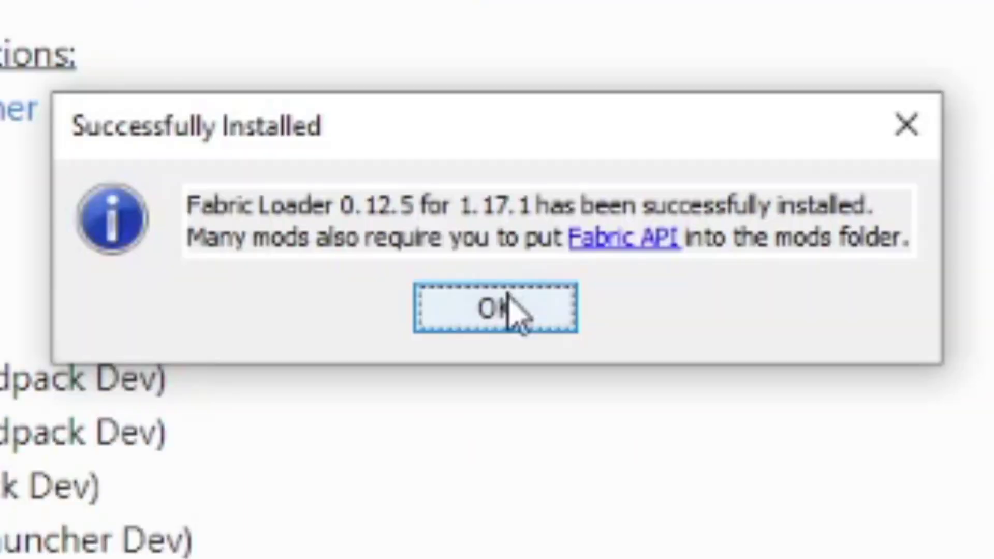
{"action": "left_click", "coordinate": [506, 306]}
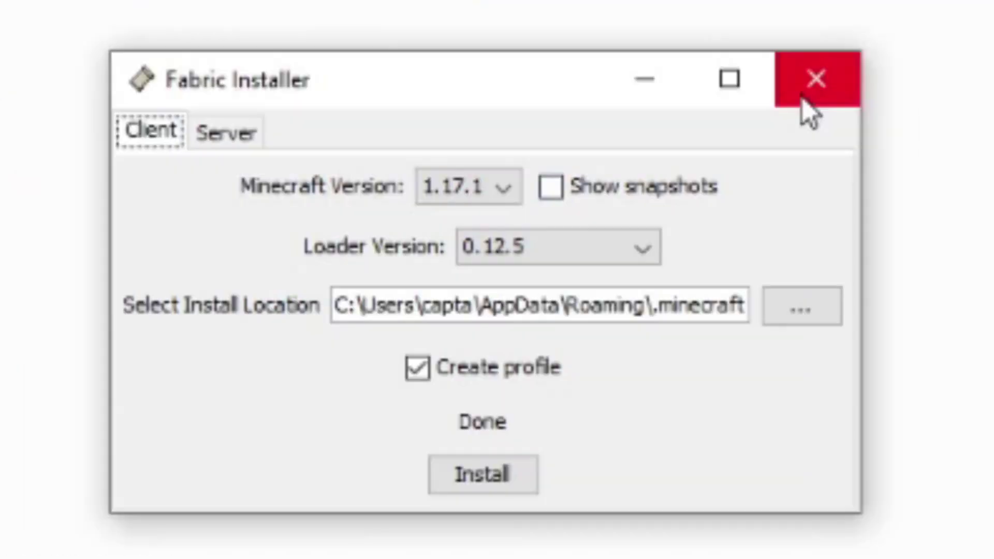
{"action": "left_click", "coordinate": [803, 98]}
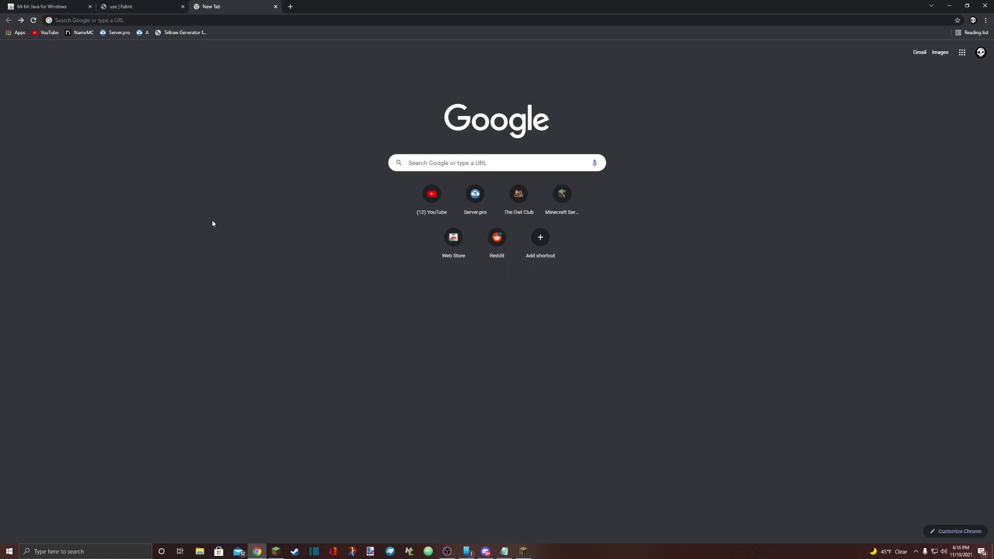
Step: Search the web for Fabric API and open the Files list of its CurseForge page
{"action": "left_click", "coordinate": [69, 20]}
{"action": "type", "text": "fabric a"}
{"action": "key", "text": "Return"}
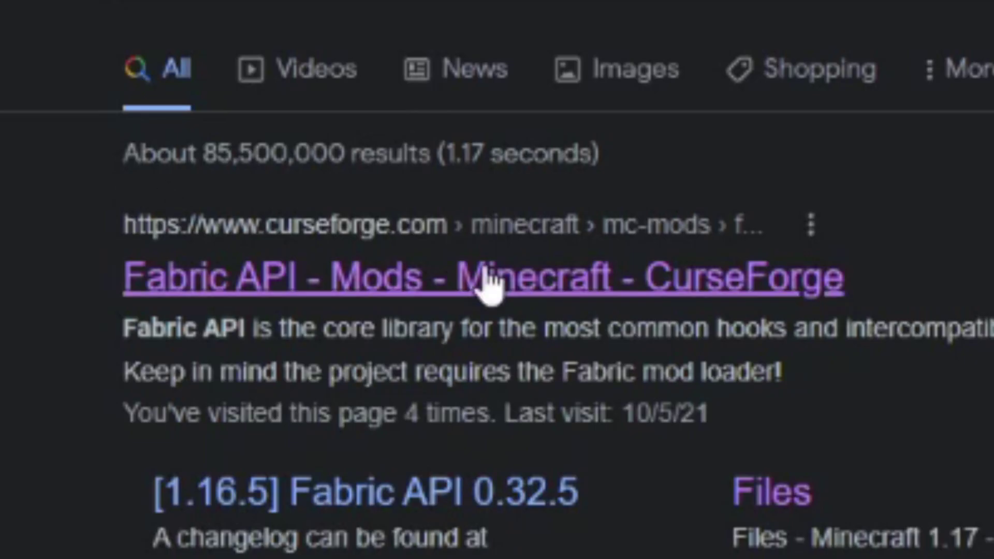
{"action": "left_click", "coordinate": [487, 285]}
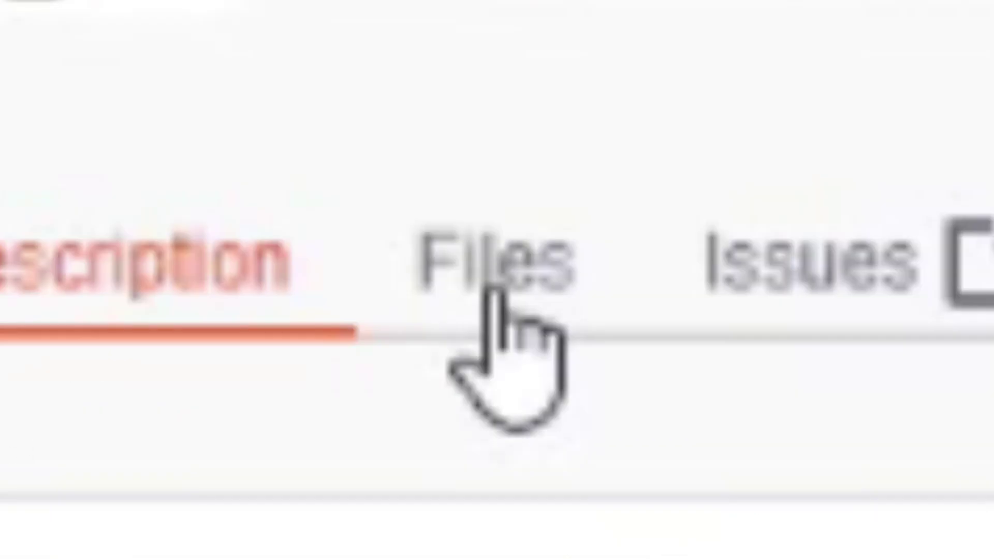
{"action": "left_click", "coordinate": [113, 147]}
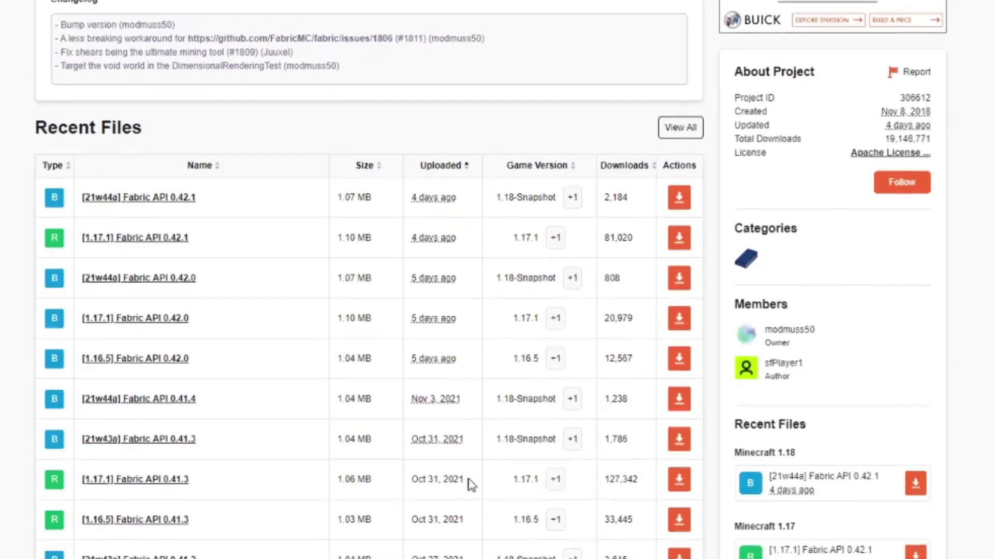
Step: Download the [1.17.1] Fabric API 0.42.1 release and keep the flagged JAR file
{"action": "scroll", "coordinate": [471, 484], "scroll_direction": "down", "scroll_amount": 1}
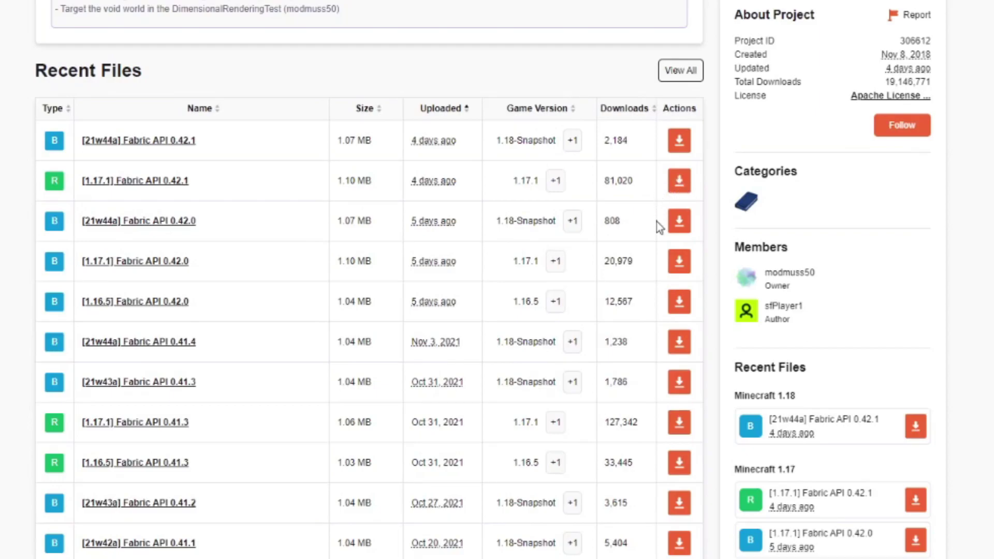
{"action": "left_click", "coordinate": [681, 184]}
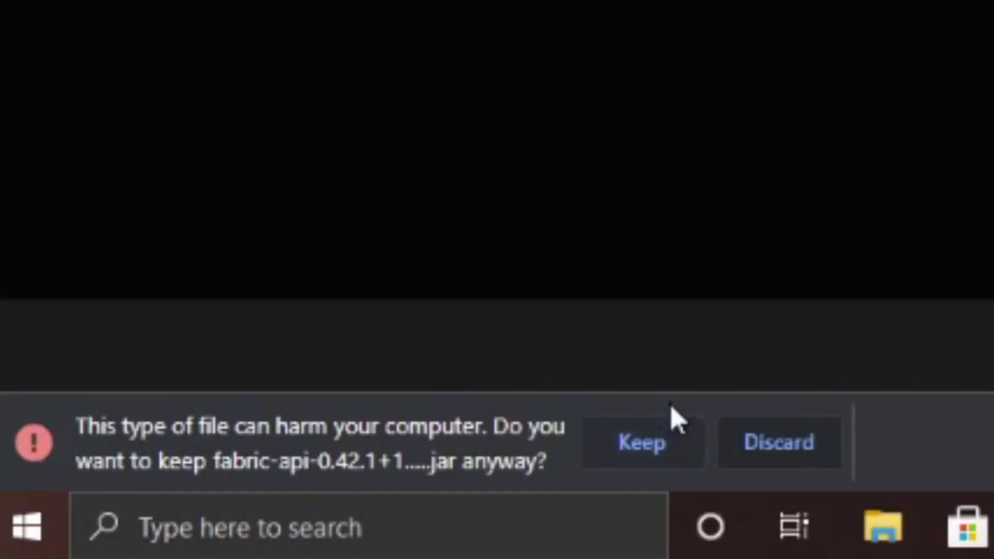
{"action": "left_click", "coordinate": [611, 443]}
Step: Search for CurseForge in a new browser tab and open the site's Minecraft section
{"action": "key", "text": "ctrl+t"}
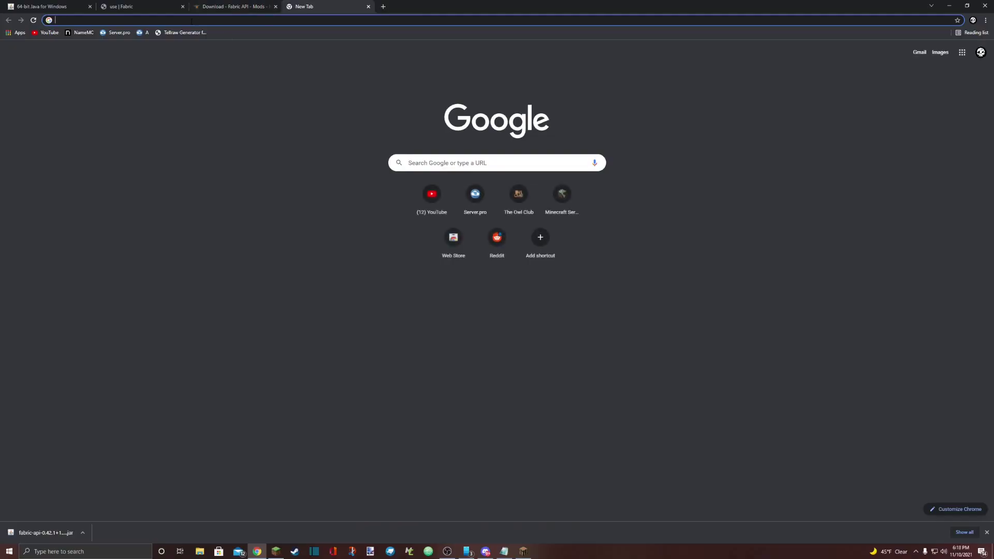
{"action": "type", "text": "curseforge"}
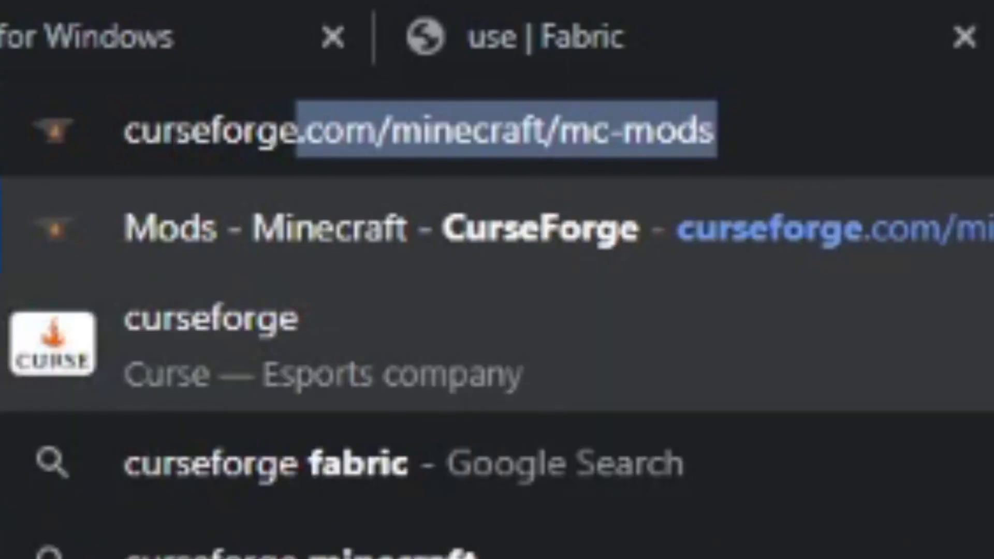
{"action": "key", "text": "Return"}
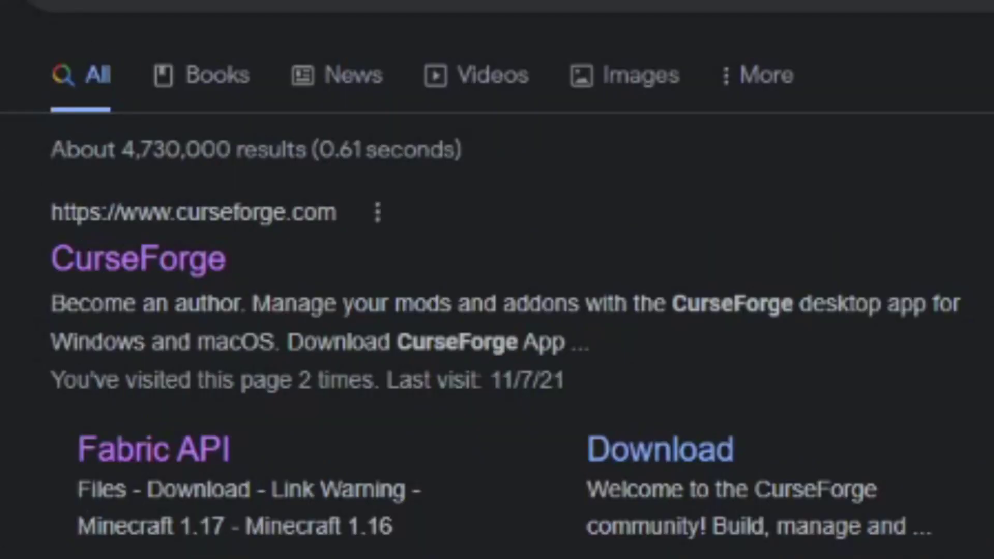
{"action": "left_click", "coordinate": [156, 267]}
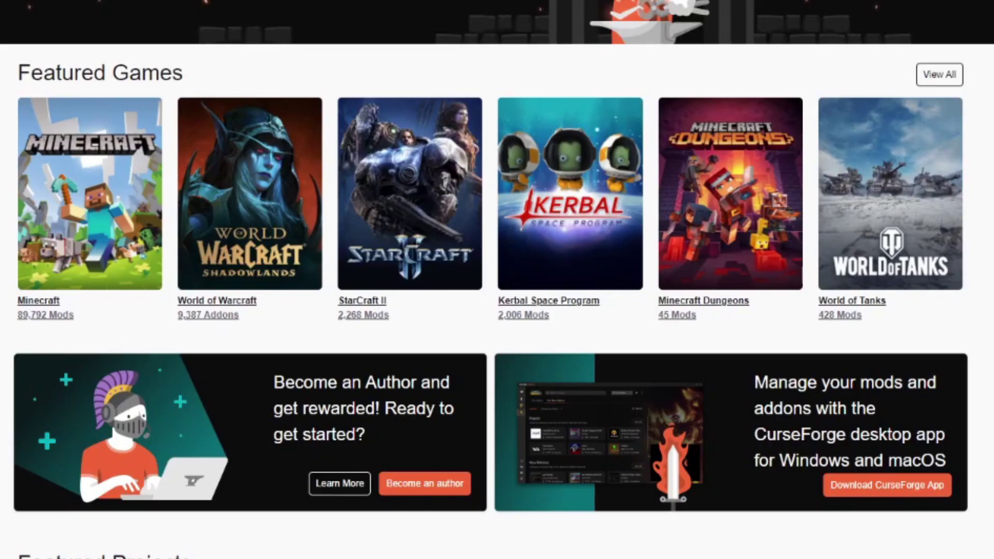
{"action": "left_click", "coordinate": [66, 241]}
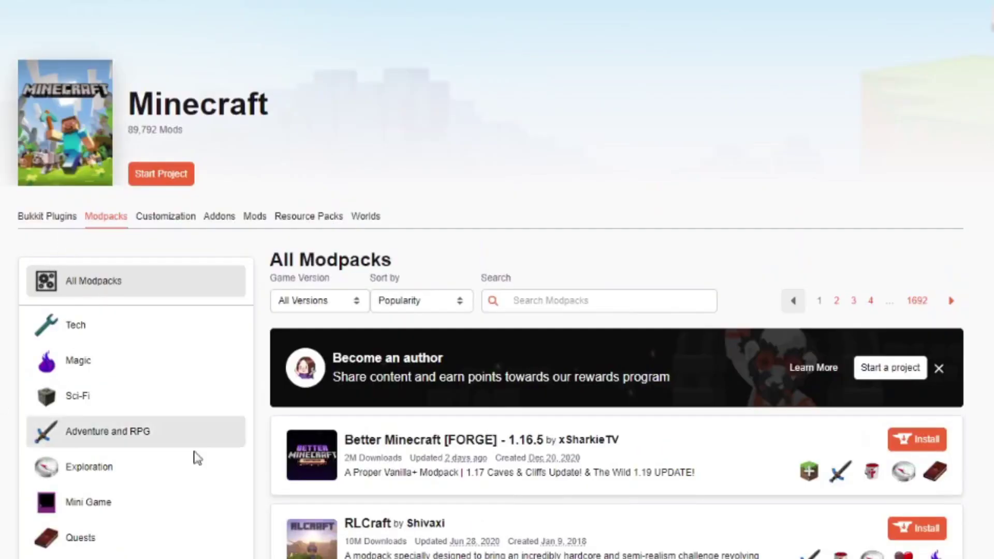
Step: Show the Minecraft Mods category and filter its game version to Fabric
{"action": "left_click", "coordinate": [254, 217]}
{"action": "left_click", "coordinate": [342, 301]}
{"action": "left_click", "coordinate": [341, 300]}
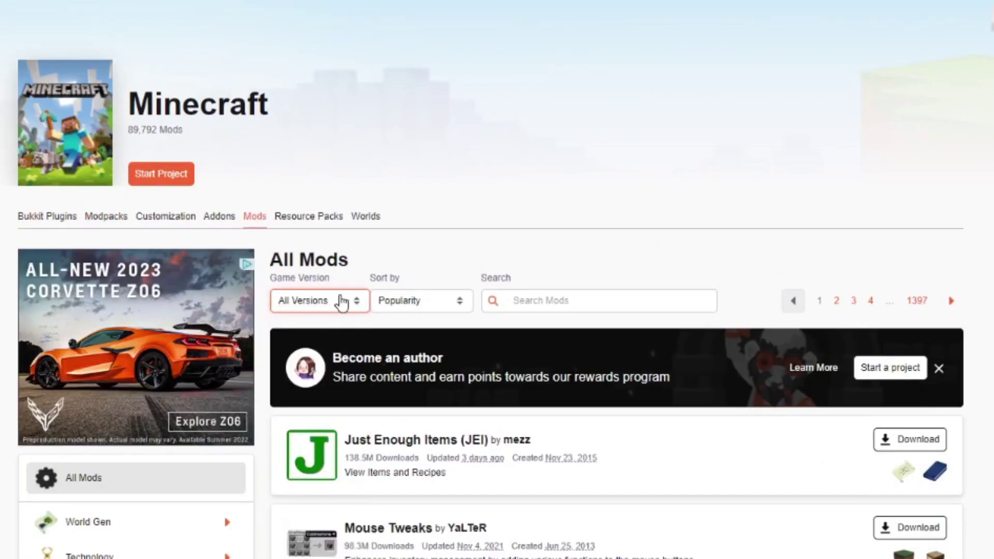
{"action": "left_click", "coordinate": [342, 300]}
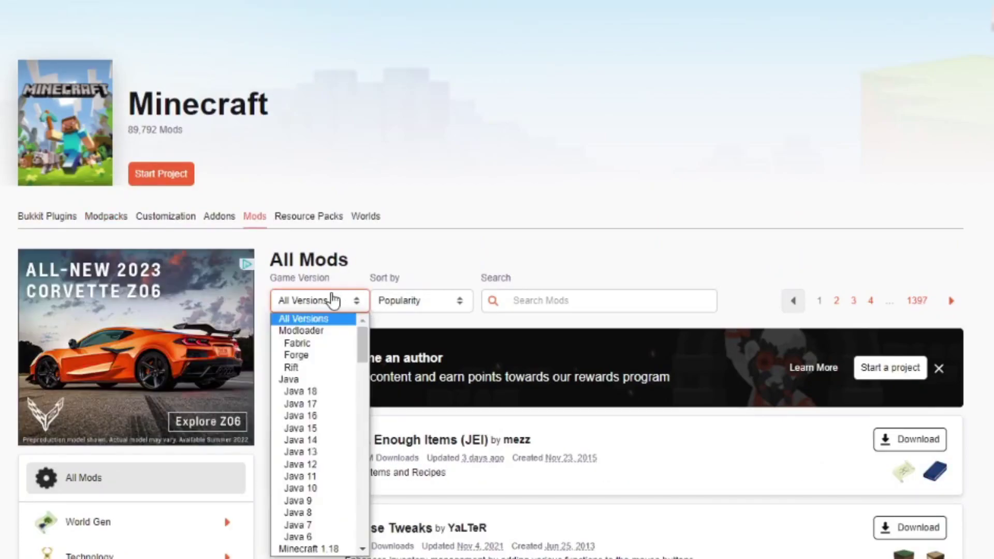
{"action": "left_click", "coordinate": [300, 342]}
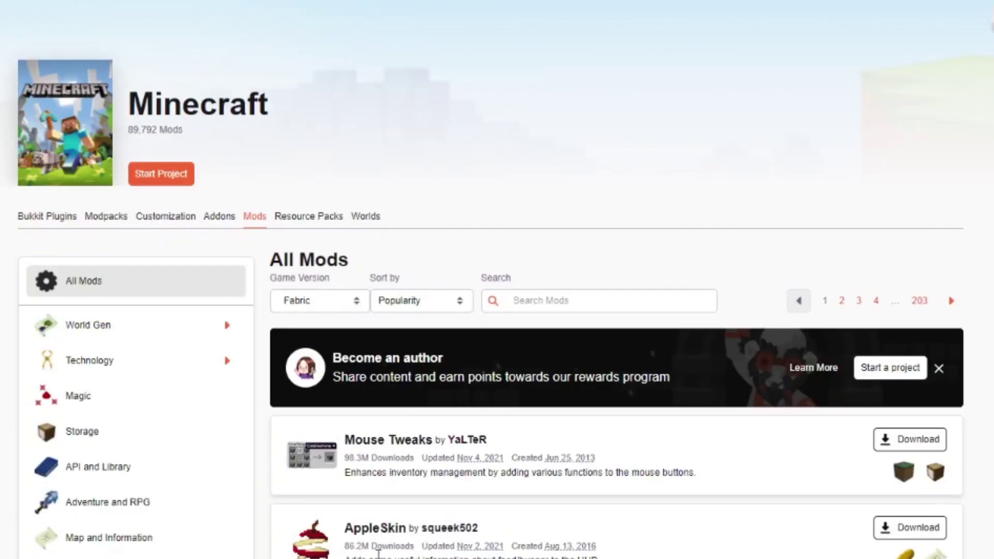
Step: Browse the Fabric-filtered mods list for a mod to install
{"action": "scroll", "coordinate": [383, 531], "scroll_direction": "down", "scroll_amount": 3}
{"action": "scroll", "coordinate": [533, 68], "scroll_direction": "down", "scroll_amount": 3}
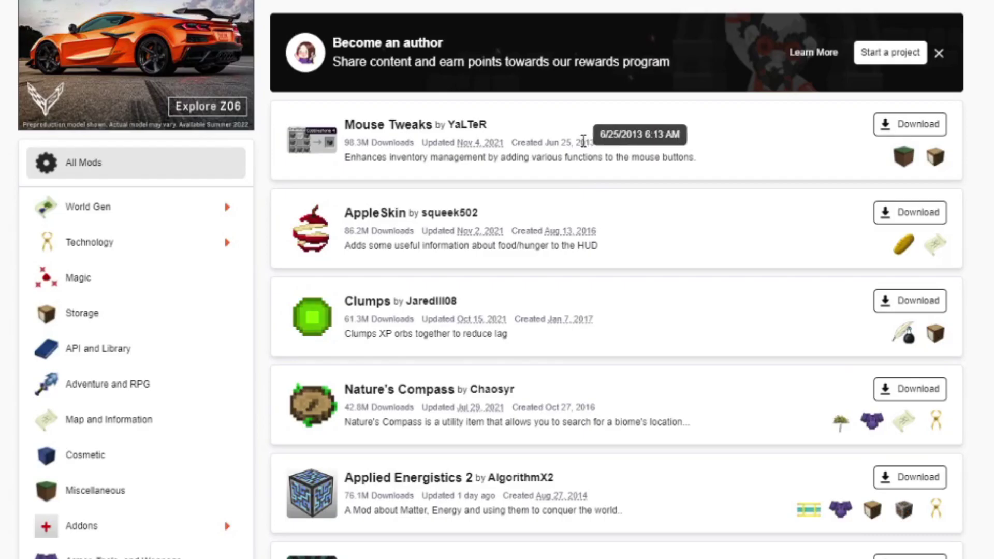
{"action": "scroll", "coordinate": [507, 169], "scroll_direction": "down", "scroll_amount": 5}
{"action": "scroll", "coordinate": [507, 169], "scroll_direction": "down", "scroll_amount": 8}
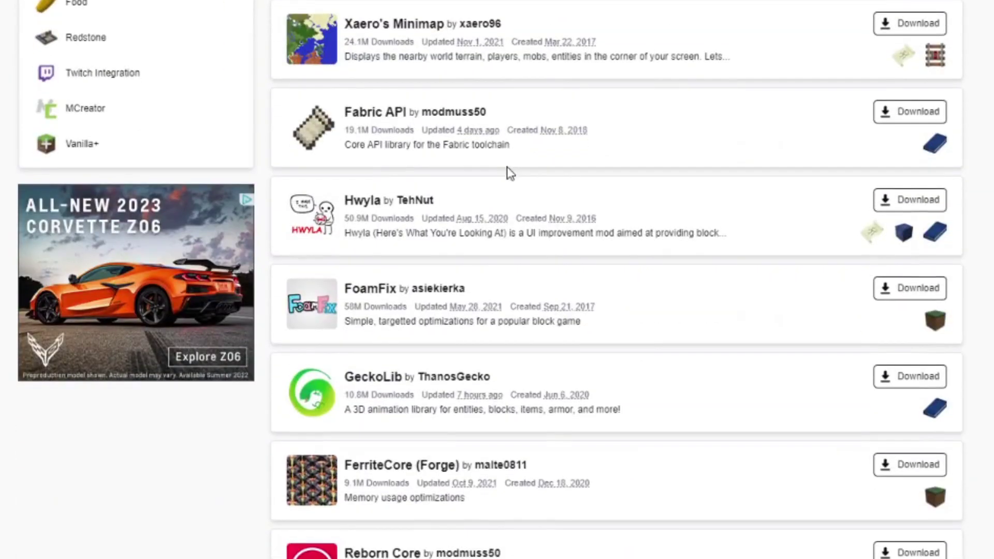
{"action": "scroll", "coordinate": [514, 202], "scroll_direction": "up", "scroll_amount": 3}
{"action": "scroll", "coordinate": [610, 155], "scroll_direction": "up", "scroll_amount": 12}
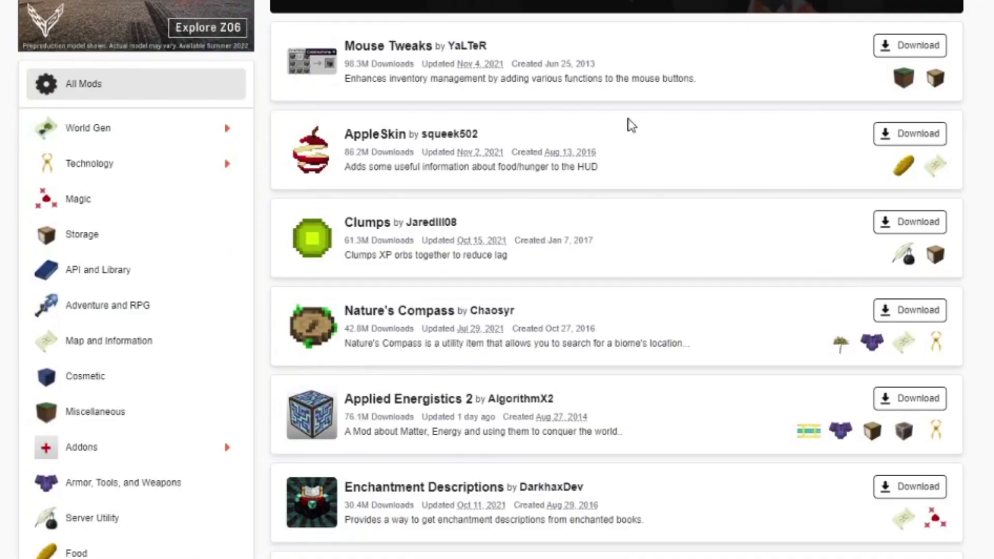
{"action": "left_click", "coordinate": [558, 223]}
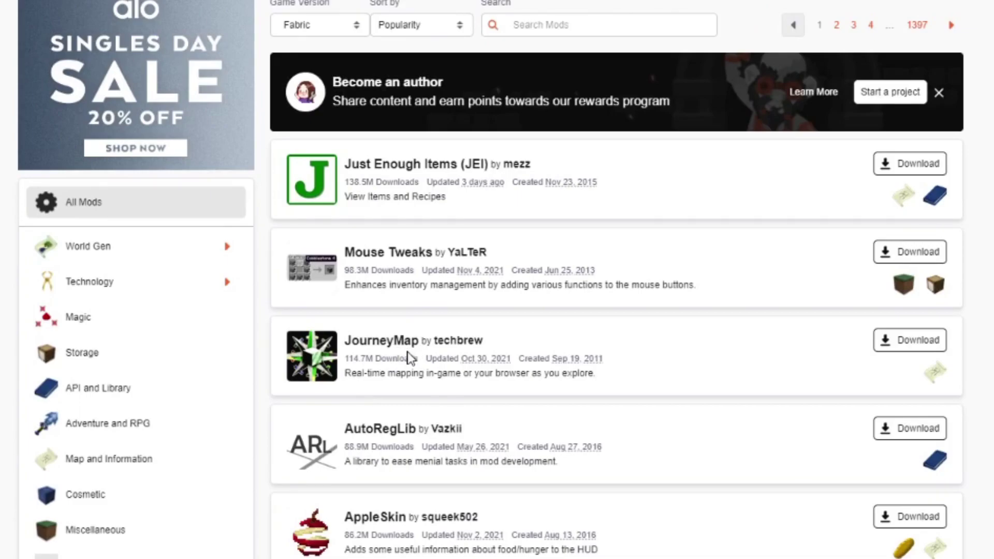
Step: Open the file list of the JourneyMap mod and download the journeymap-1.17.1-5.7.3 release
{"action": "left_click", "coordinate": [362, 341]}
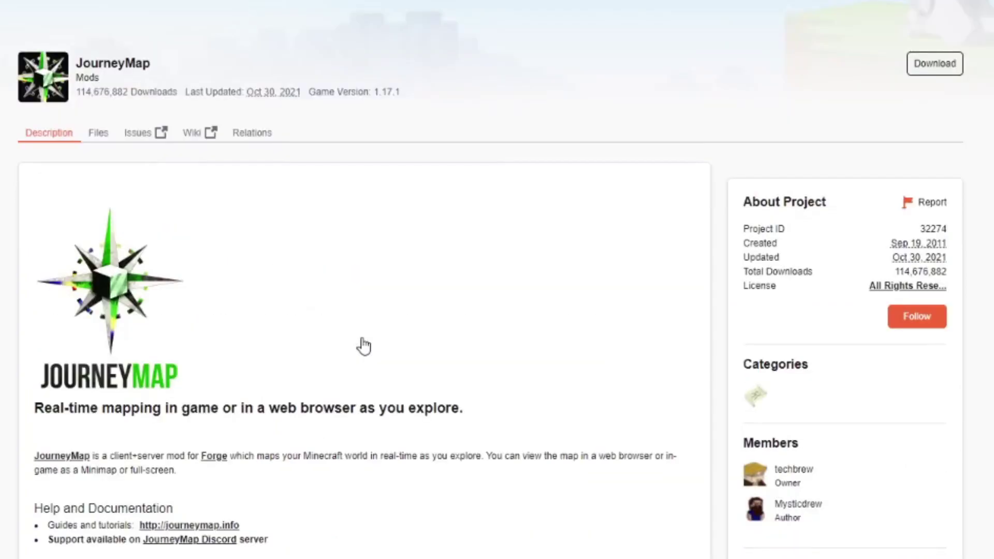
{"action": "left_click", "coordinate": [99, 136]}
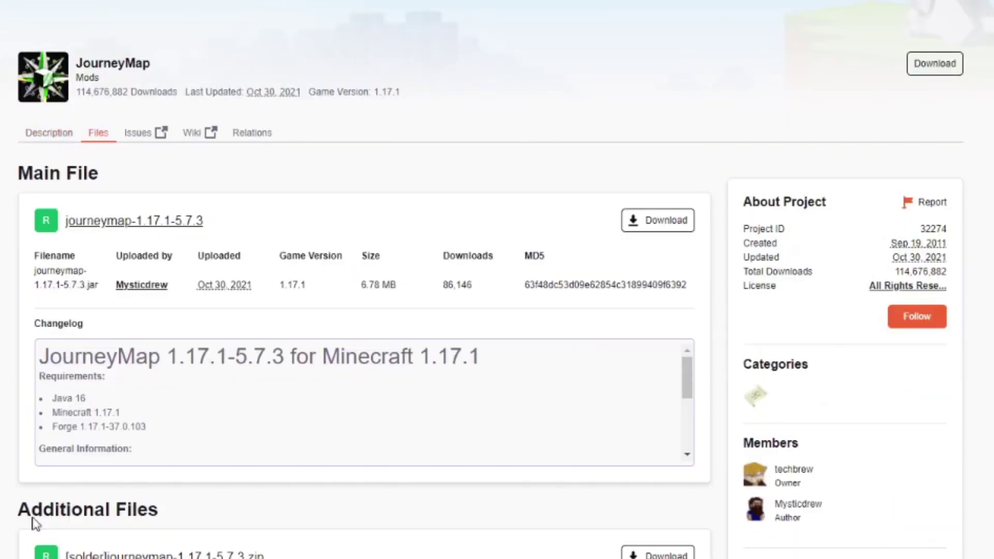
{"action": "scroll", "coordinate": [318, 447], "scroll_direction": "down", "scroll_amount": 5}
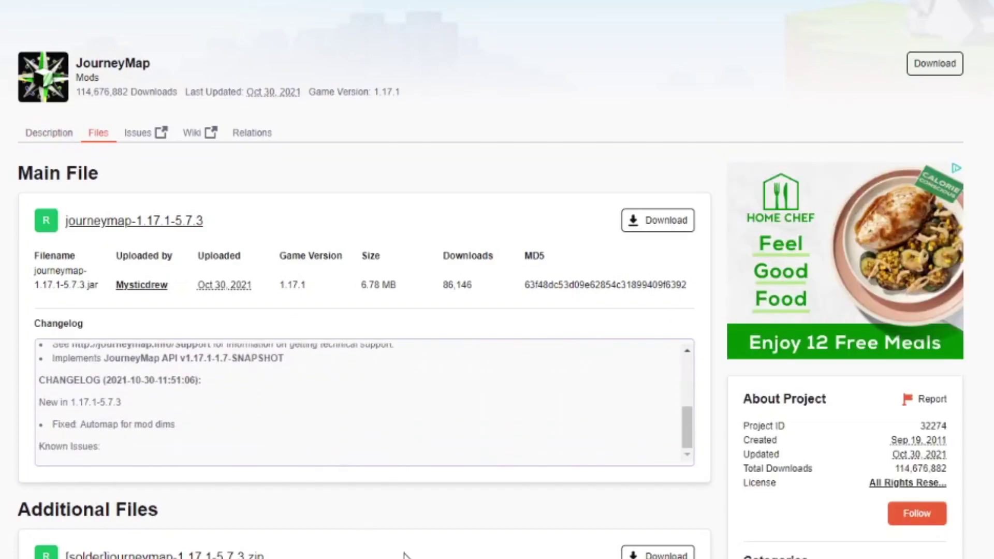
{"action": "scroll", "coordinate": [399, 533], "scroll_direction": "down", "scroll_amount": 15}
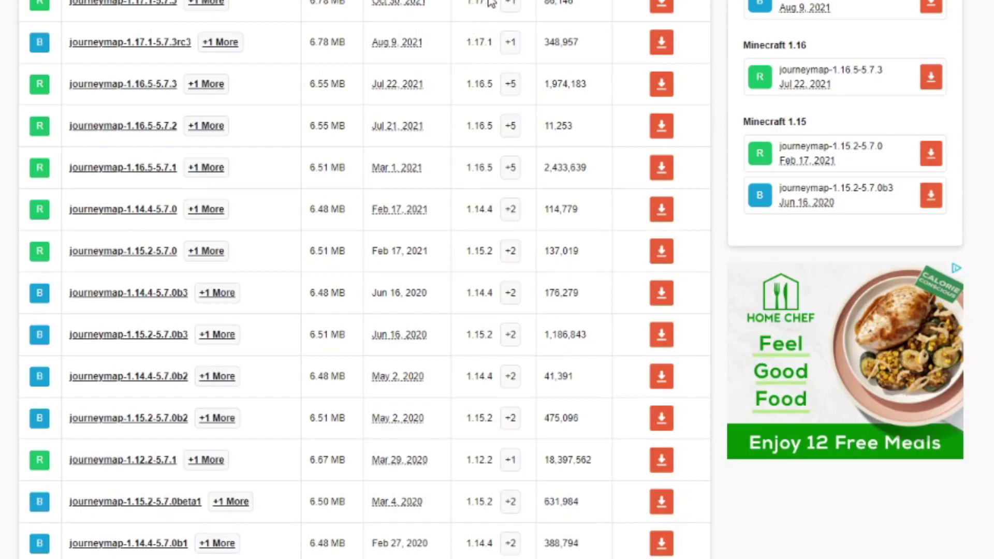
{"action": "left_click", "coordinate": [660, 8]}
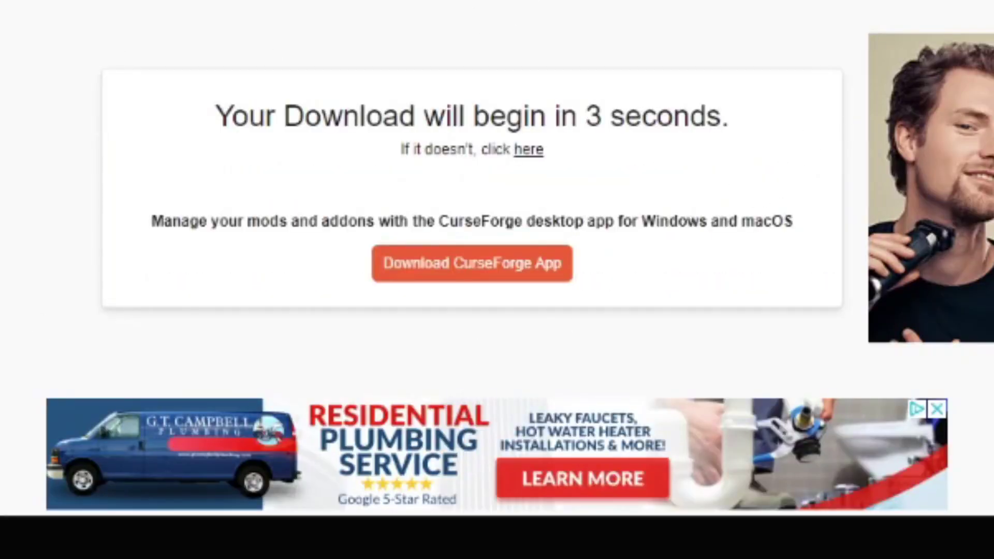
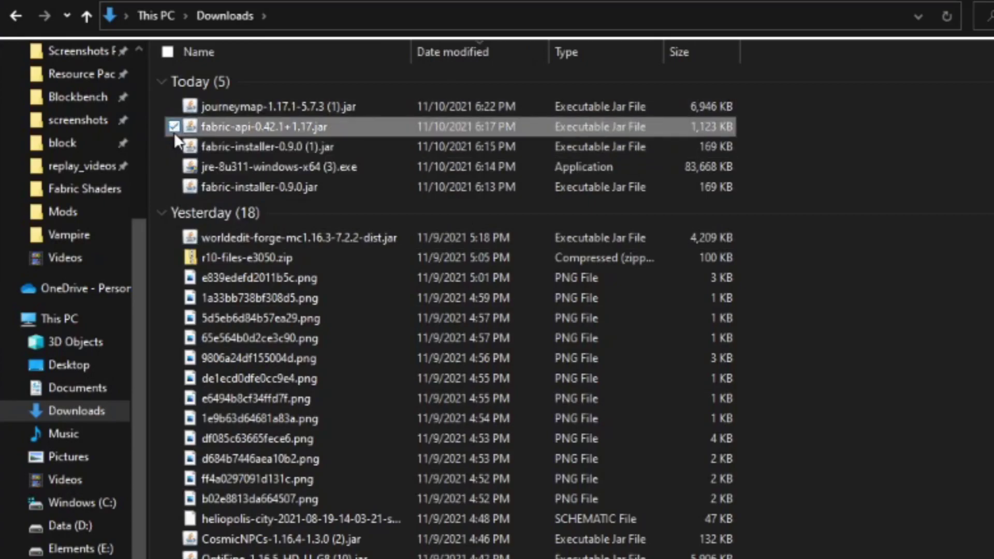
Step: Copy the journeymap-1.17.1-5.7.3 (1).jar and fabric-api-0.42.1+1.17.jar files from the Downloads folder
{"action": "left_click", "coordinate": [176, 107]}
{"action": "right_click", "coordinate": [239, 126]}
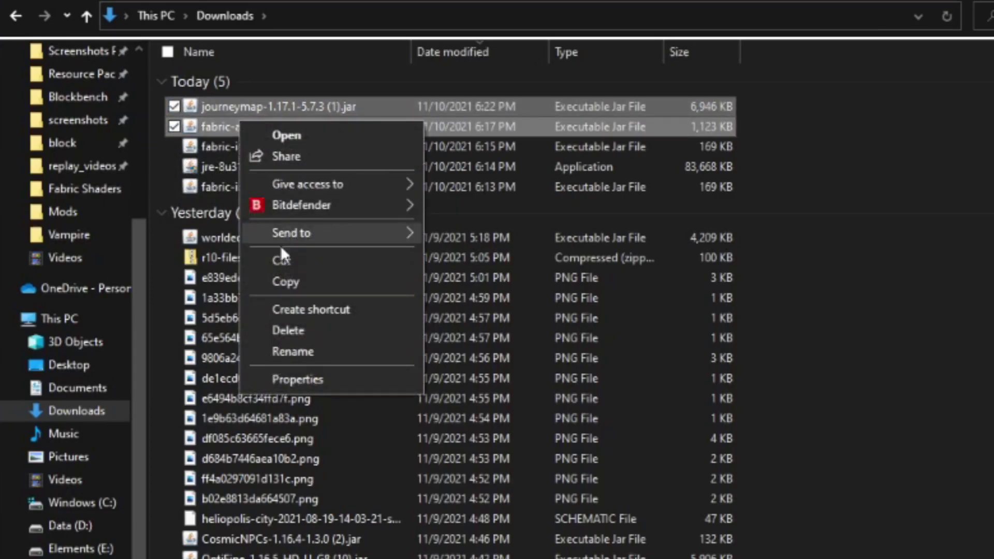
{"action": "left_click", "coordinate": [314, 281]}
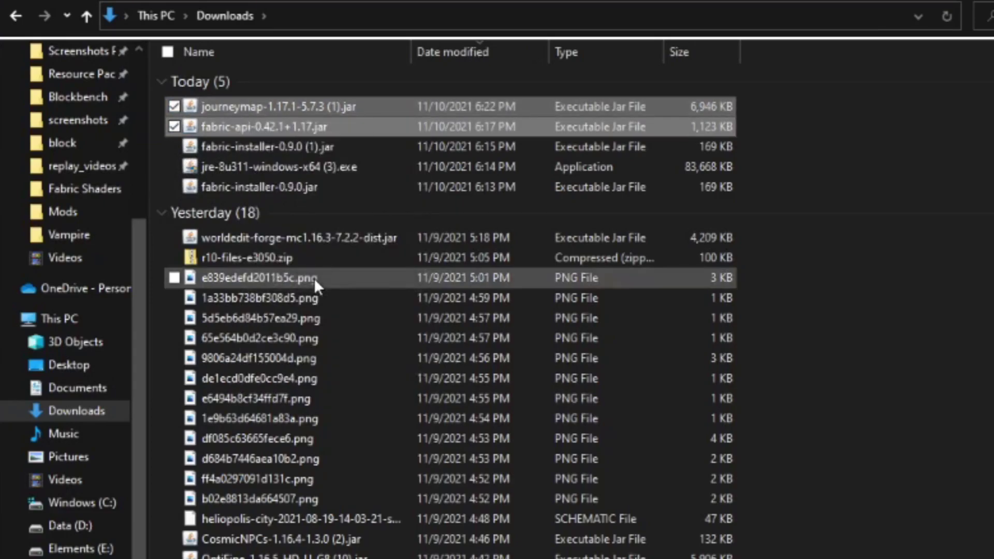
Step: Go to %appdata% and open the mods folder inside .minecraft
{"action": "left_click", "coordinate": [303, 12]}
{"action": "type", "text": "%"}
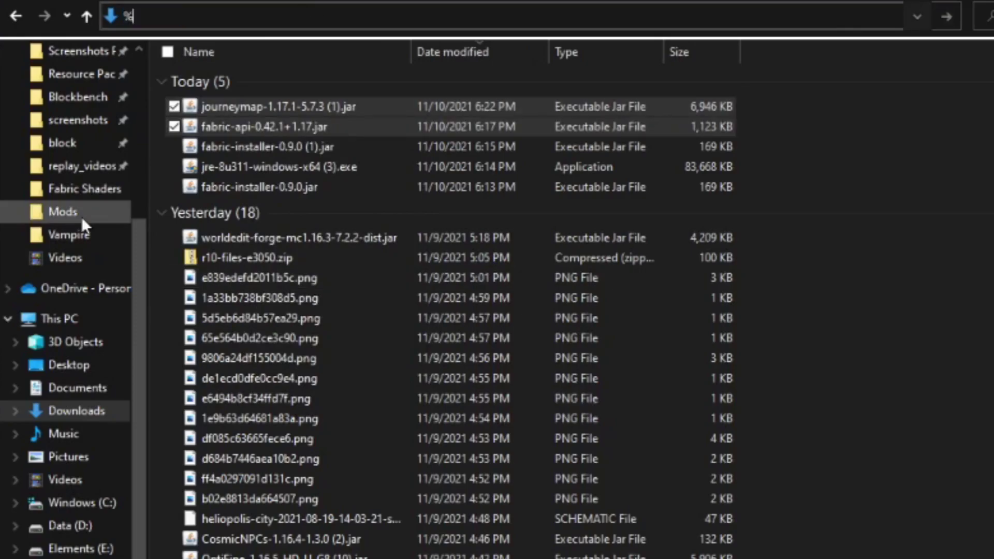
{"action": "type", "text": "appdata%"}
{"action": "key", "text": "Return"}
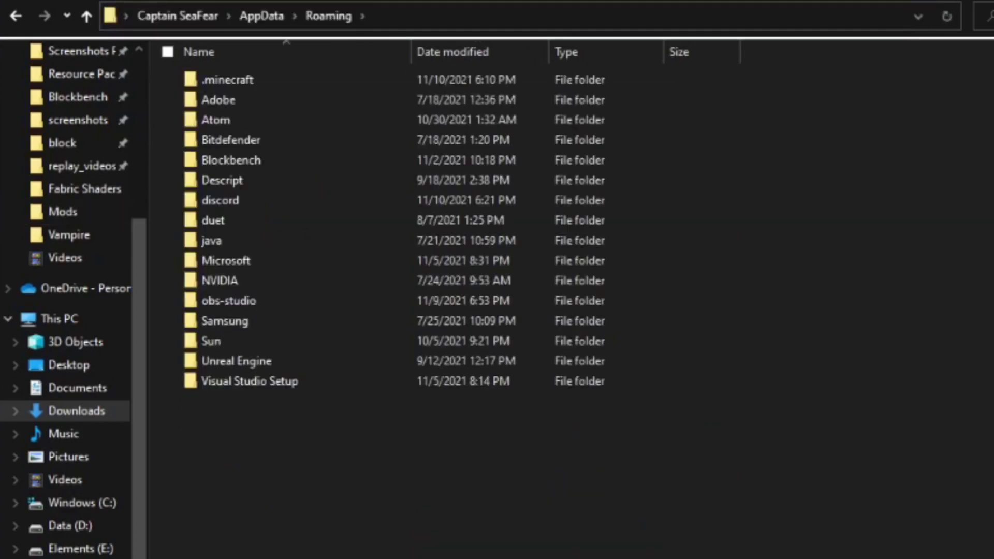
{"action": "double_click", "coordinate": [372, 85]}
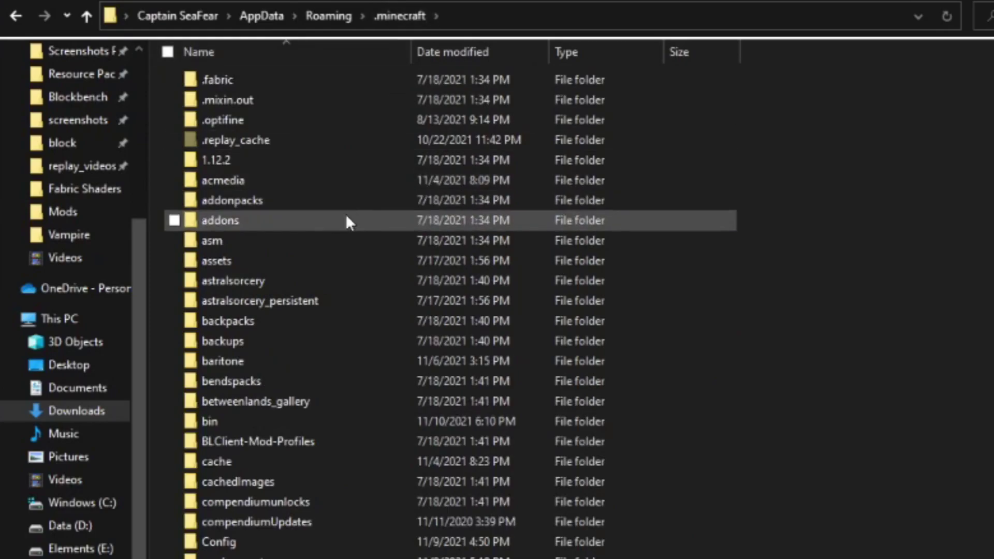
{"action": "scroll", "coordinate": [420, 201], "scroll_direction": "down", "scroll_amount": 8}
{"action": "scroll", "coordinate": [420, 200], "scroll_direction": "down", "scroll_amount": 5}
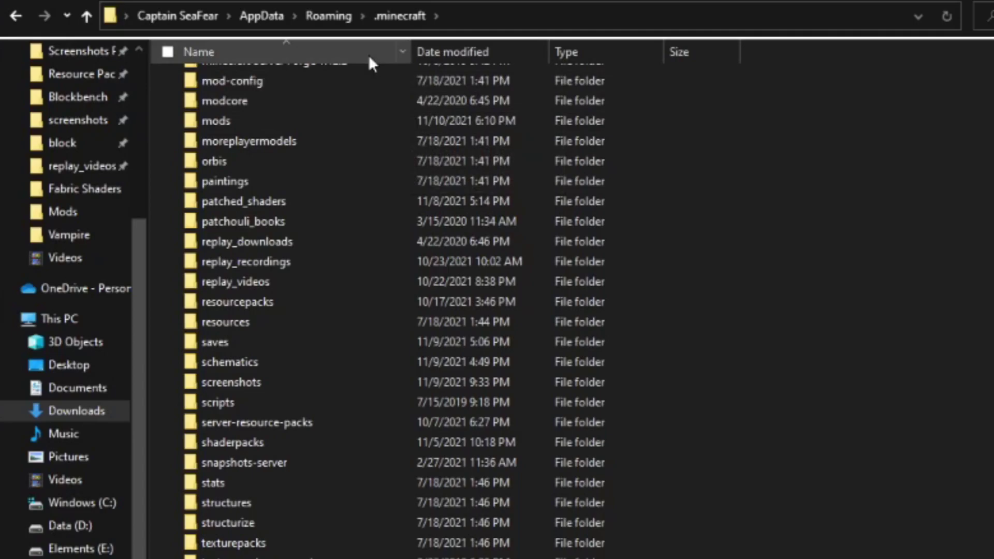
{"action": "mouse_move", "coordinate": [290, 133]}
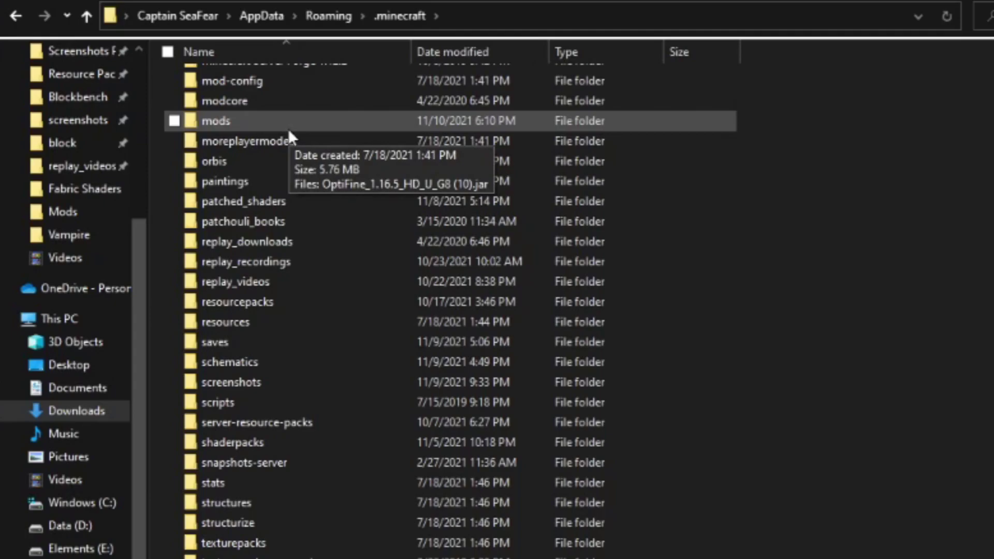
{"action": "double_click", "coordinate": [269, 121]}
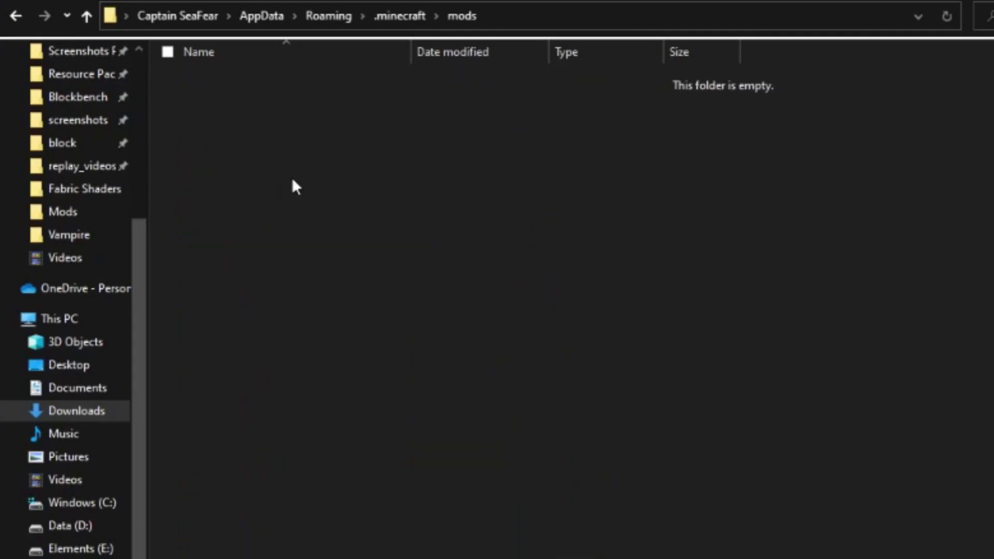
Step: Paste the two copied JAR files into the mods folder and close the File Explorer window
{"action": "right_click", "coordinate": [386, 161]}
{"action": "left_click", "coordinate": [439, 289]}
{"action": "left_click", "coordinate": [420, 282]}
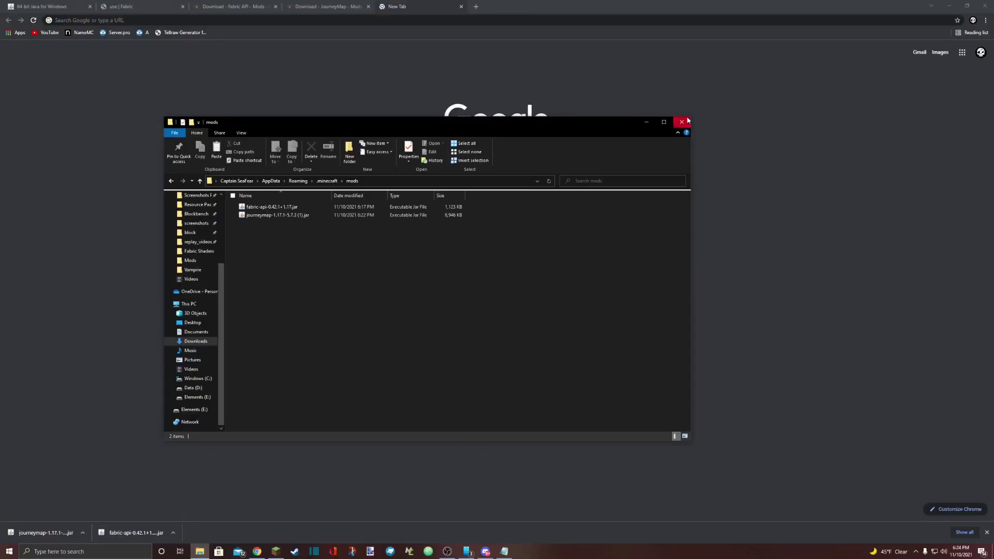
{"action": "left_click", "coordinate": [687, 120]}
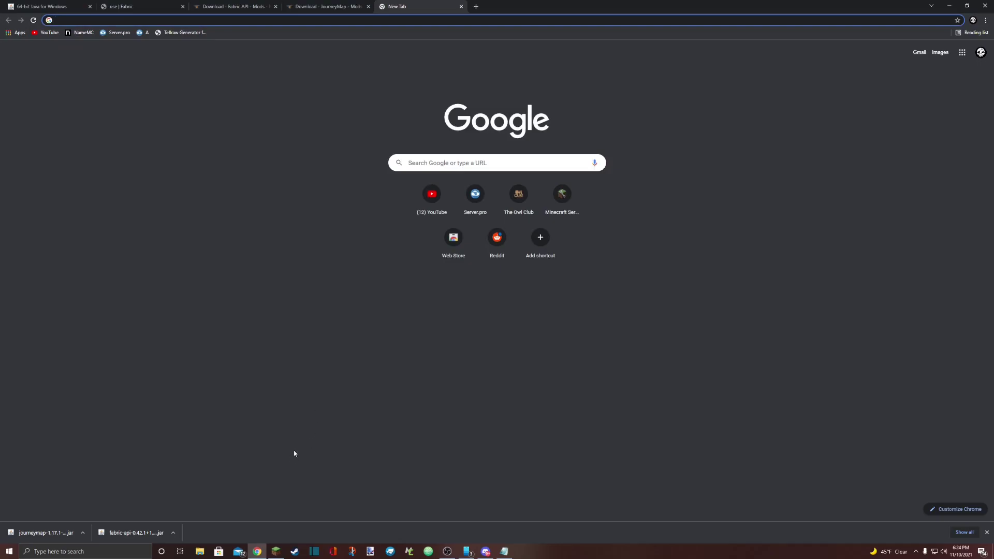
Step: Switch to the Minecraft Launcher and start a new installation for Java Edition
{"action": "left_click", "coordinate": [276, 551]}
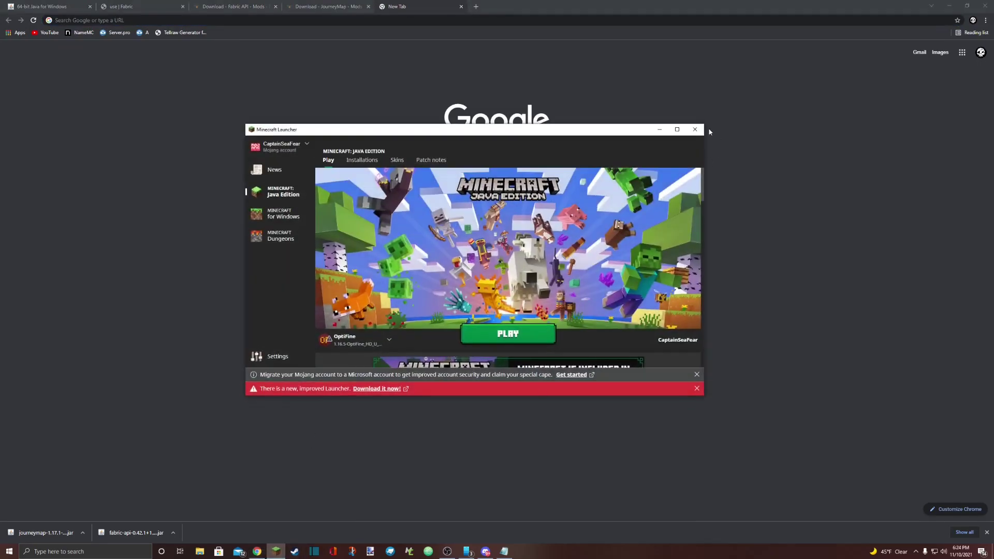
{"action": "left_click", "coordinate": [694, 129]}
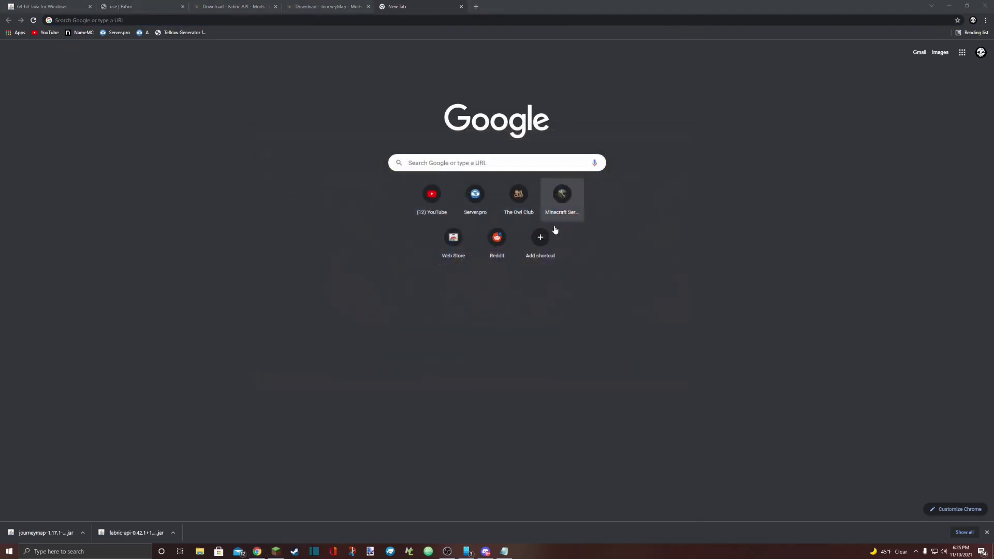
{"action": "left_click", "coordinate": [275, 551]}
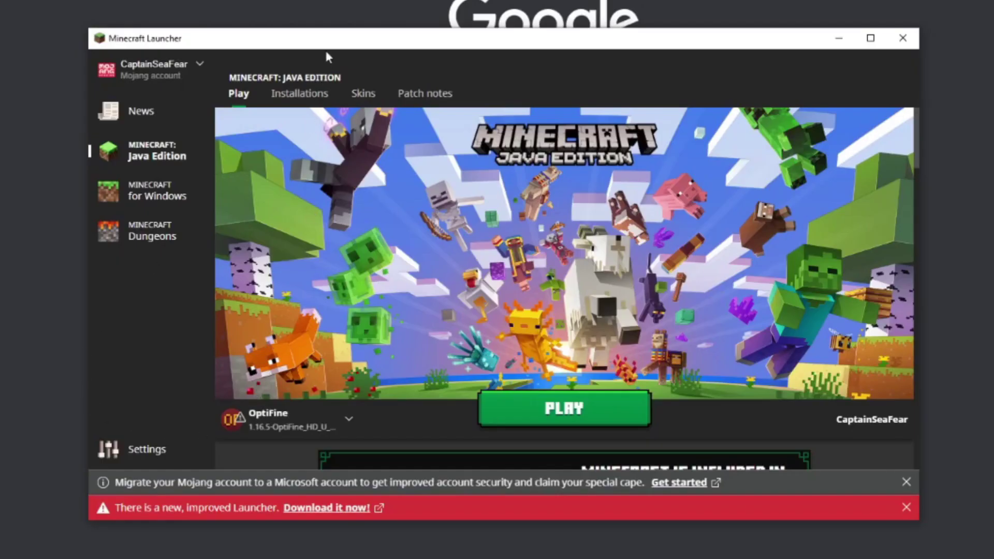
{"action": "left_click", "coordinate": [298, 95]}
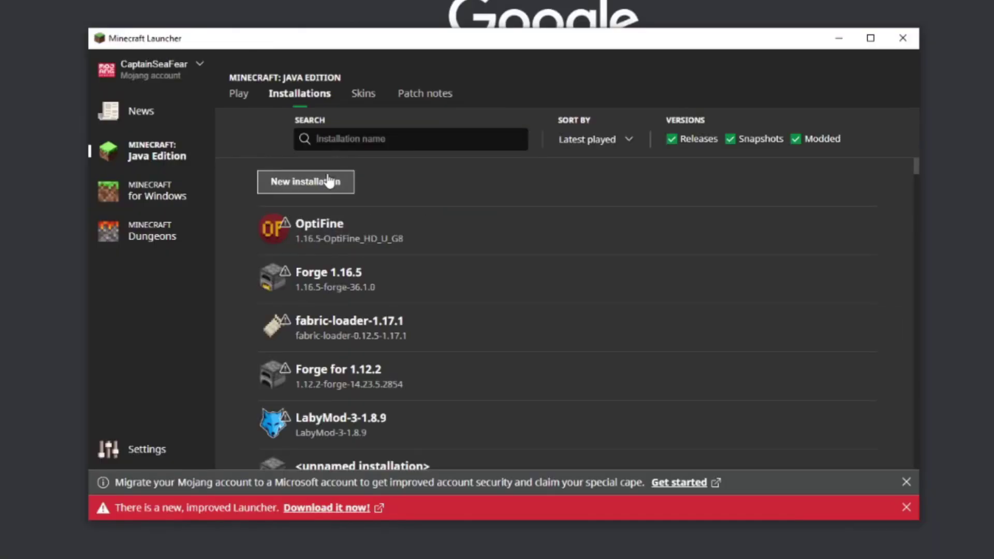
{"action": "left_click", "coordinate": [328, 180]}
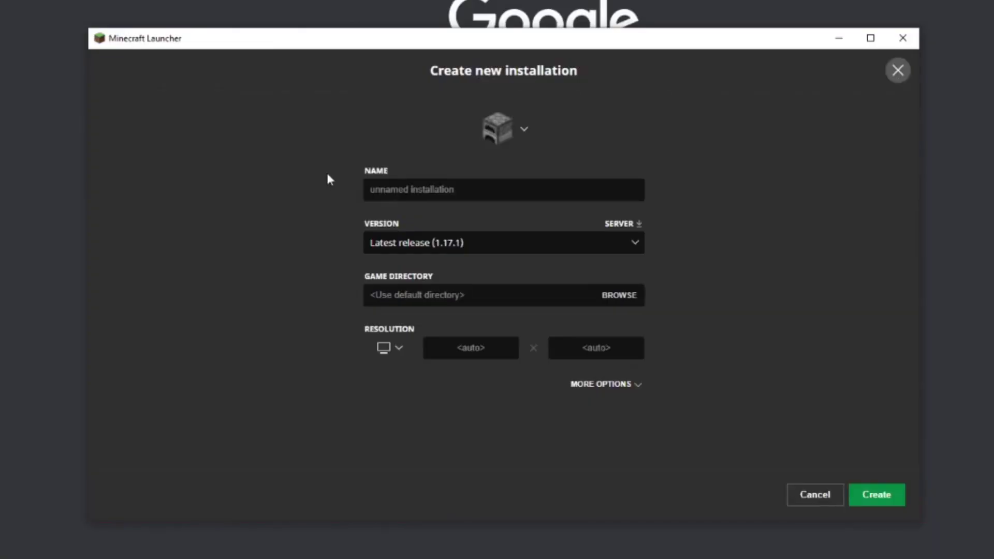
Step: Set the version to release fabric-loader-0.12.5-1.17.1, name the installation "Fabric For 1.17.1", and create it
{"action": "left_click", "coordinate": [544, 247]}
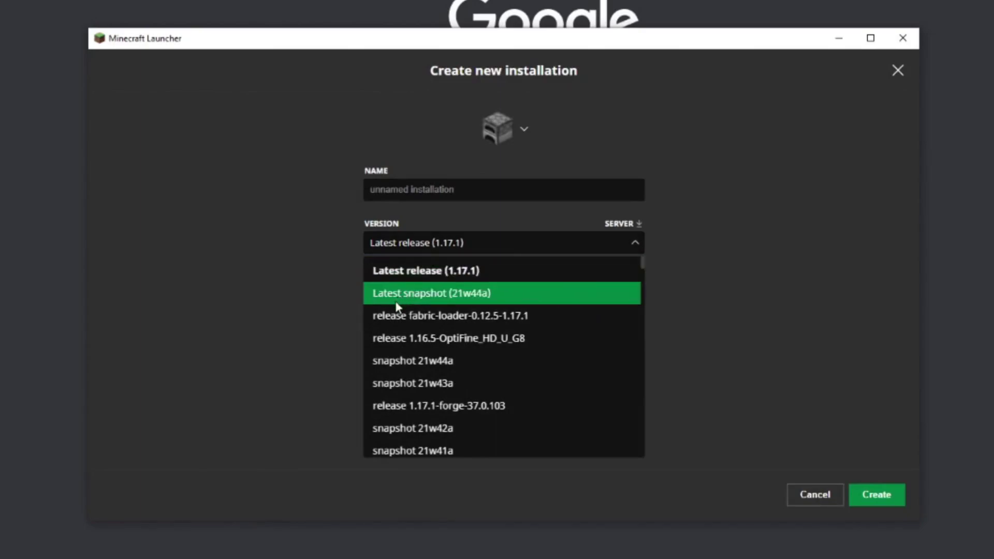
{"action": "left_click", "coordinate": [545, 313]}
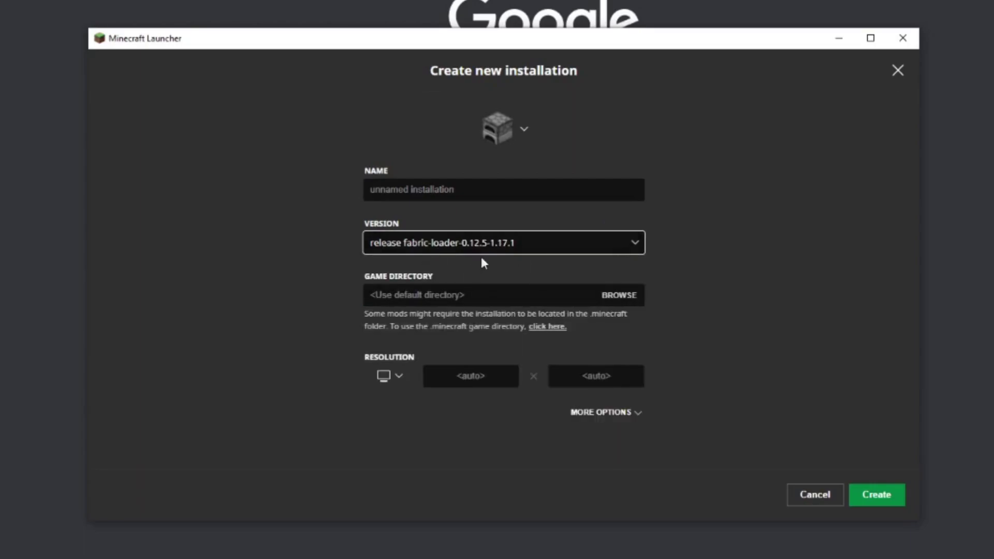
{"action": "key", "text": "shift+Tab"}
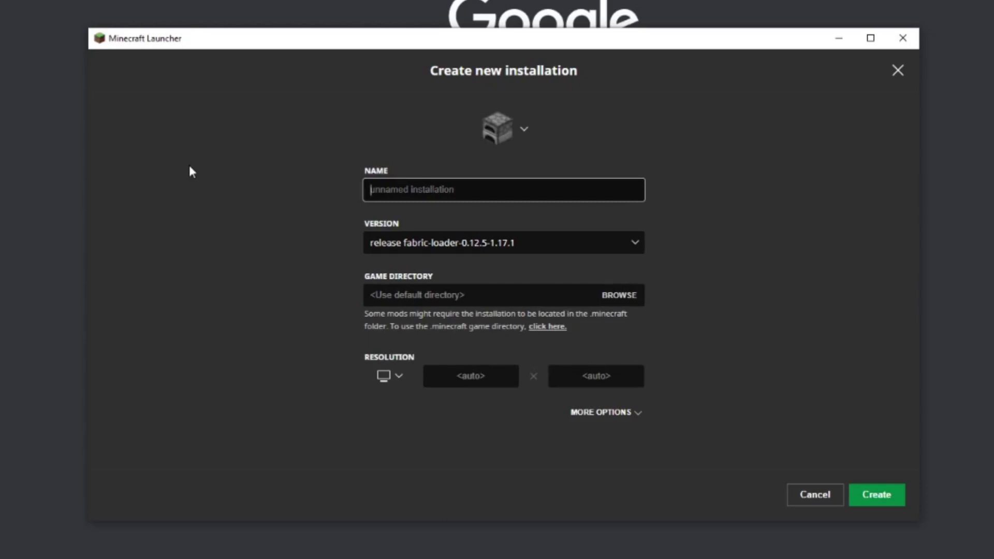
{"action": "type", "text": "Fabric For 1.17.1"}
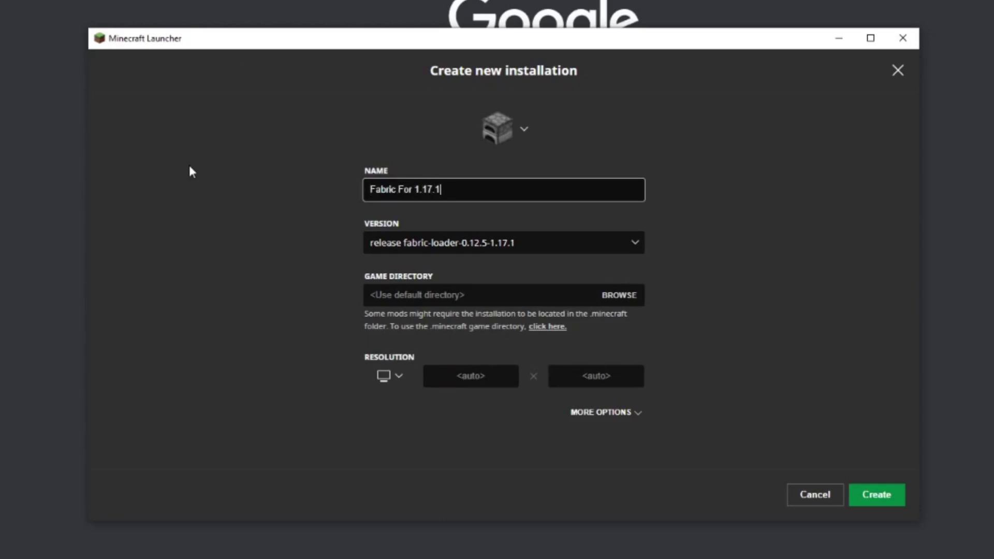
{"action": "left_click", "coordinate": [856, 499]}
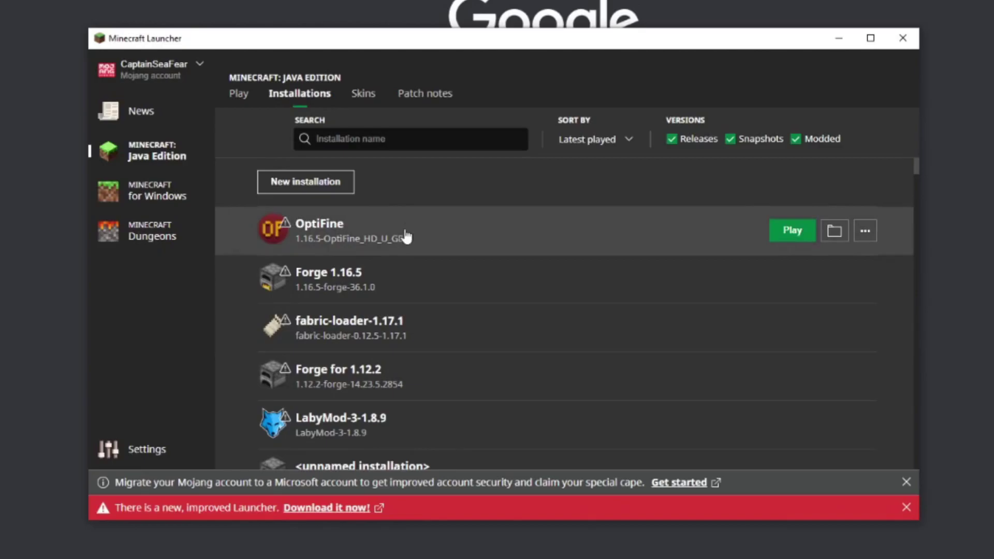
Step: Launch the Fabric For 1.17.1 installation, accepting the modified-game risks without further warnings for it
{"action": "scroll", "coordinate": [404, 238], "scroll_direction": "down", "scroll_amount": 6}
{"action": "scroll", "coordinate": [404, 244], "scroll_direction": "down", "scroll_amount": 5}
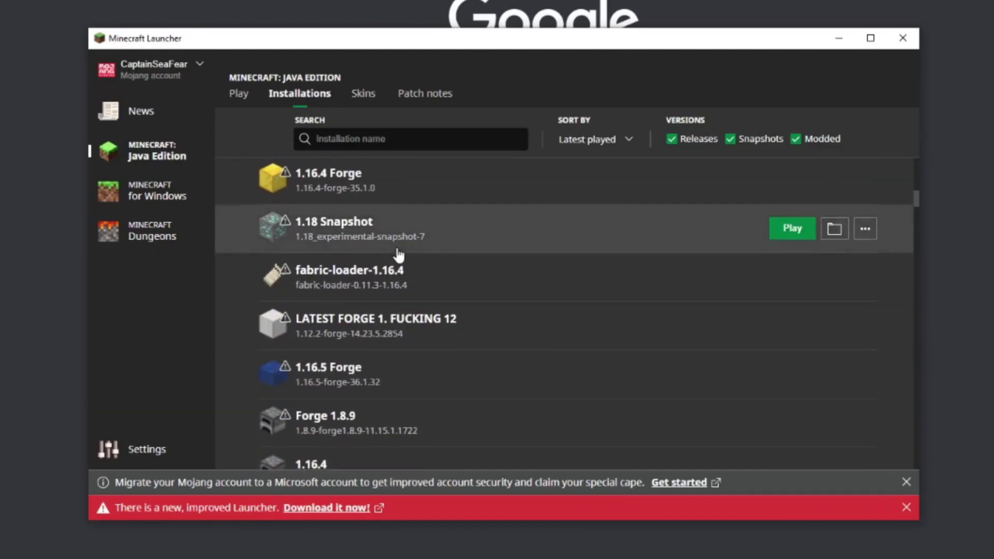
{"action": "scroll", "coordinate": [435, 261], "scroll_direction": "down", "scroll_amount": 8}
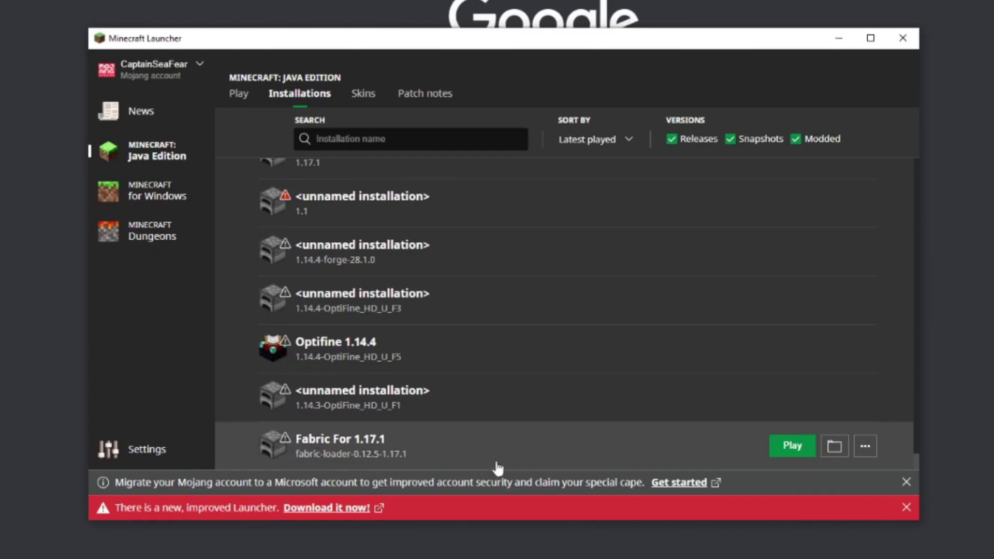
{"action": "left_click", "coordinate": [796, 456]}
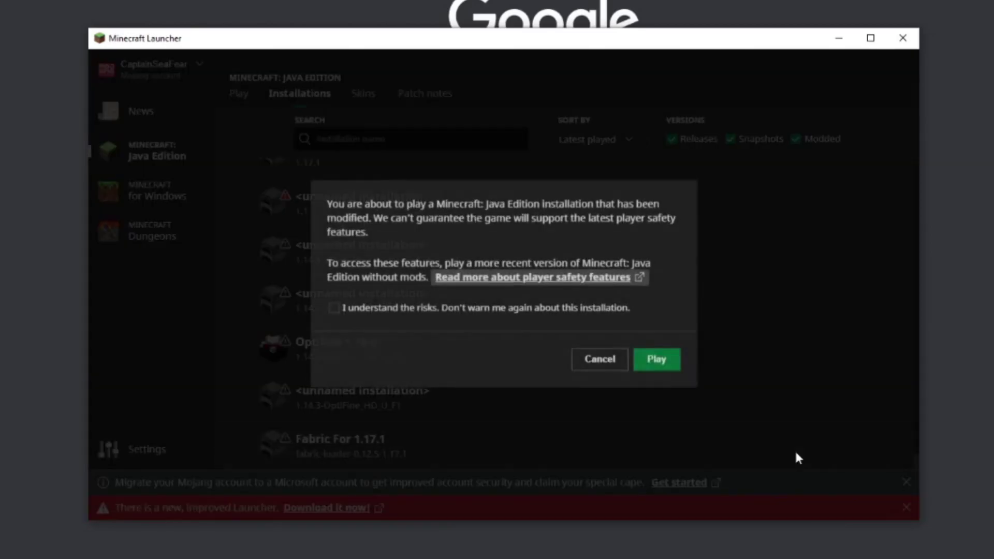
{"action": "left_click", "coordinate": [366, 311]}
{"action": "left_click", "coordinate": [676, 358]}
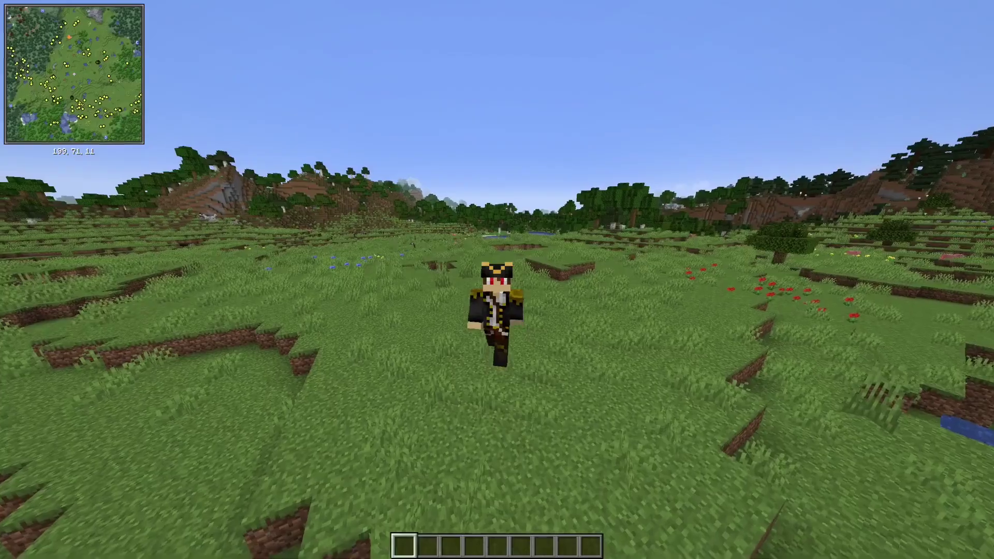
{"action": "key", "text": "w"}
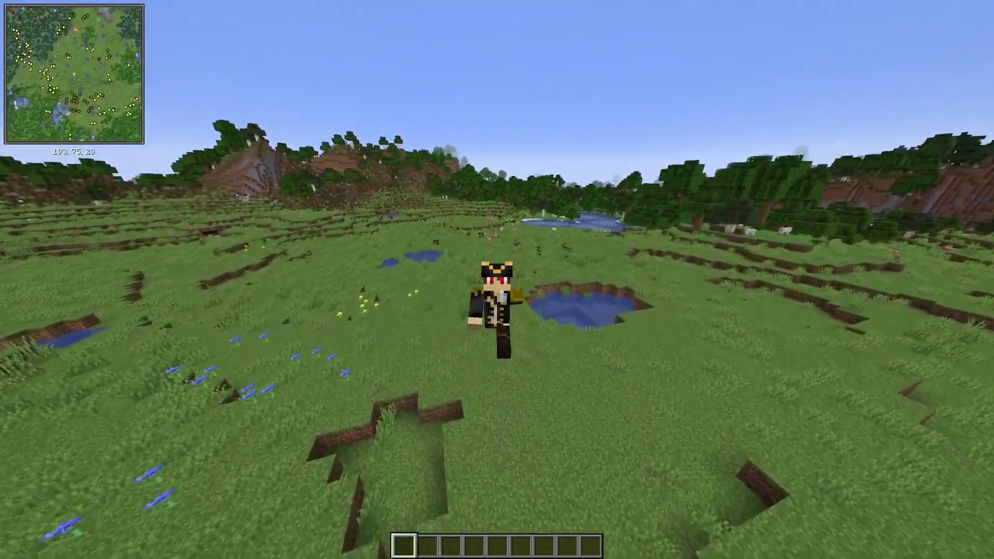
{"action": "key", "text": "w"}
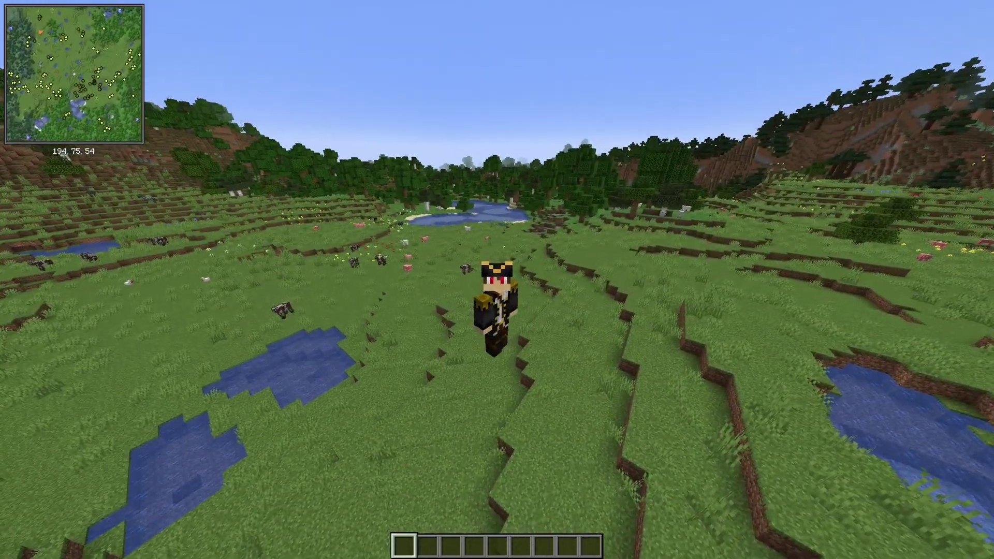
{"action": "key", "text": "z"}
{"action": "key", "text": "z"}
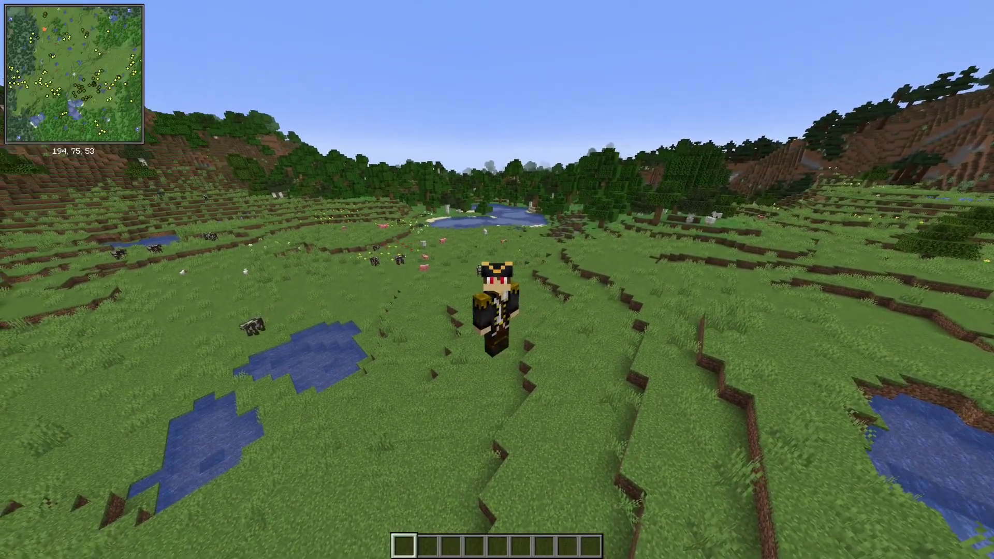
{"action": "key", "text": "w"}
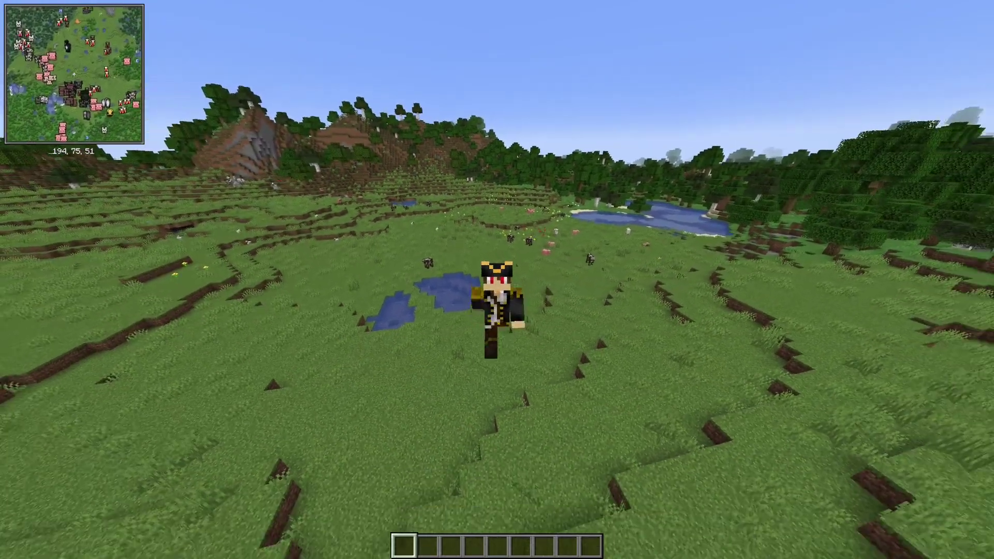
{"action": "key", "text": "w"}
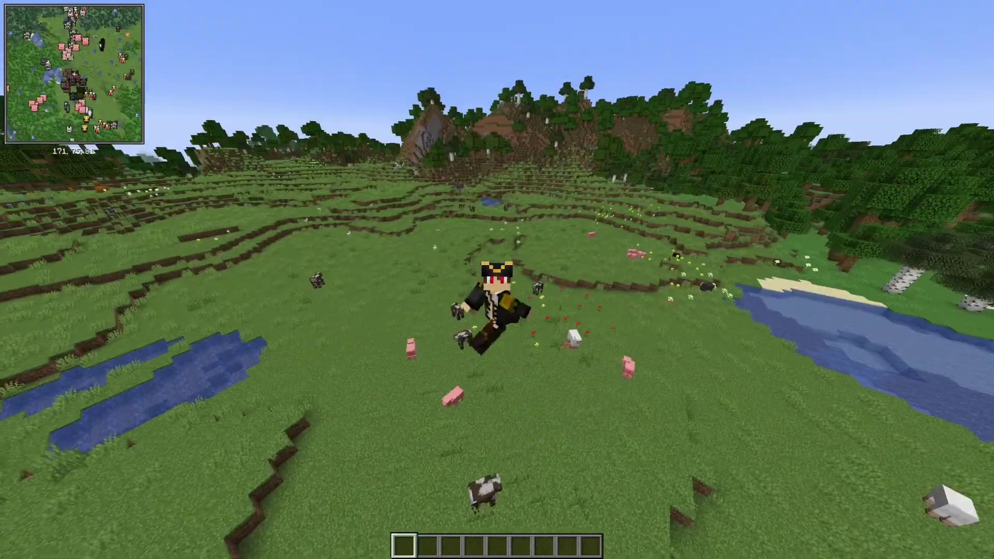
{"action": "key", "text": "w"}
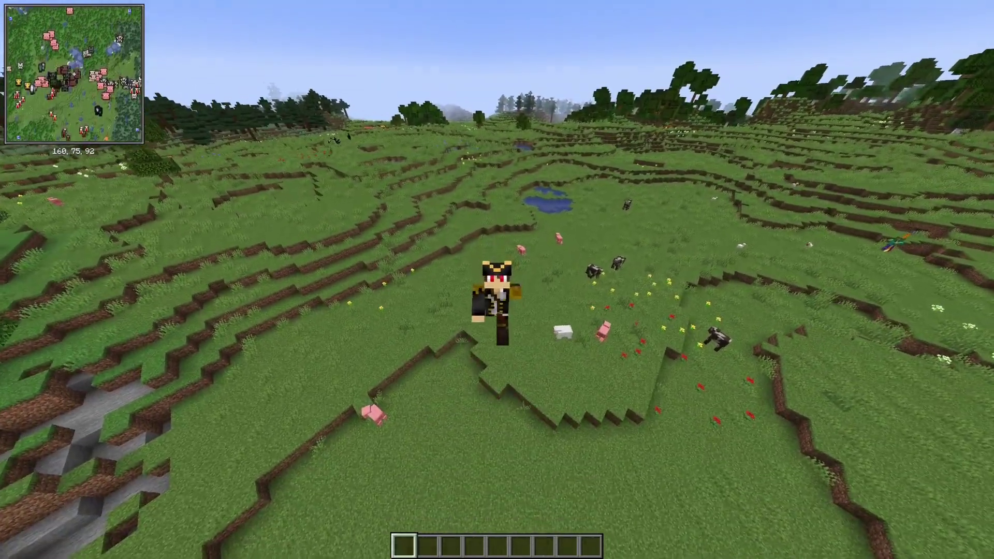
{"action": "key", "text": "w"}
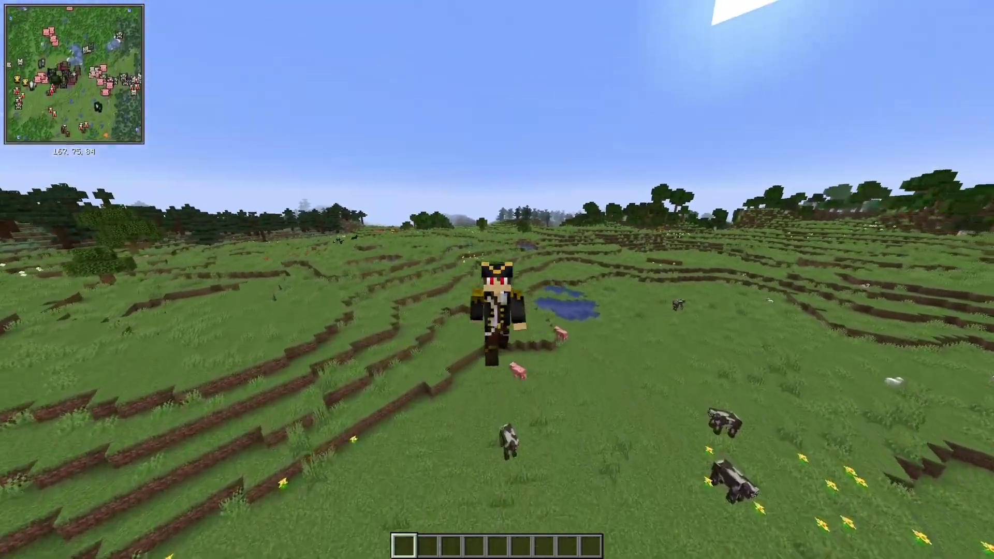
{"action": "key", "text": "w"}
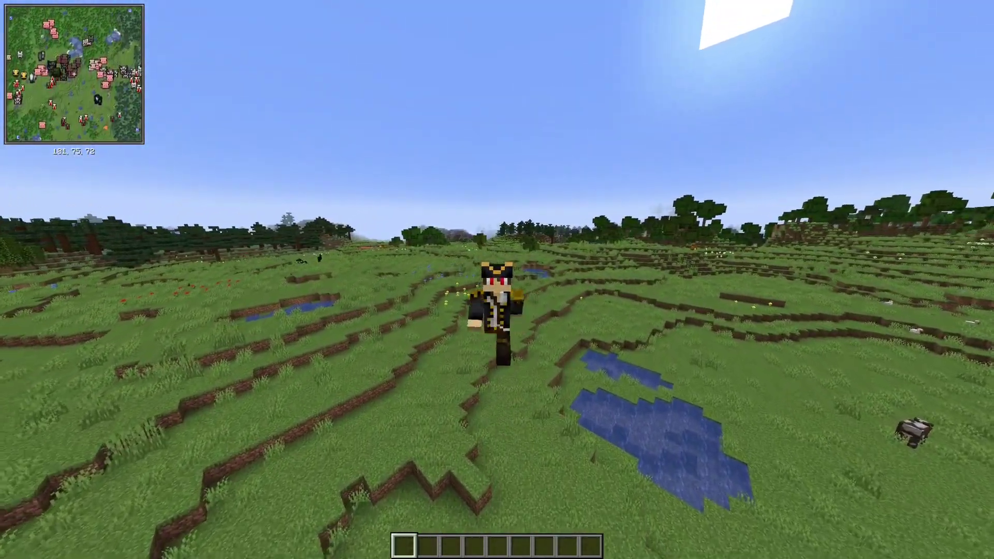
{"action": "key", "text": "w"}
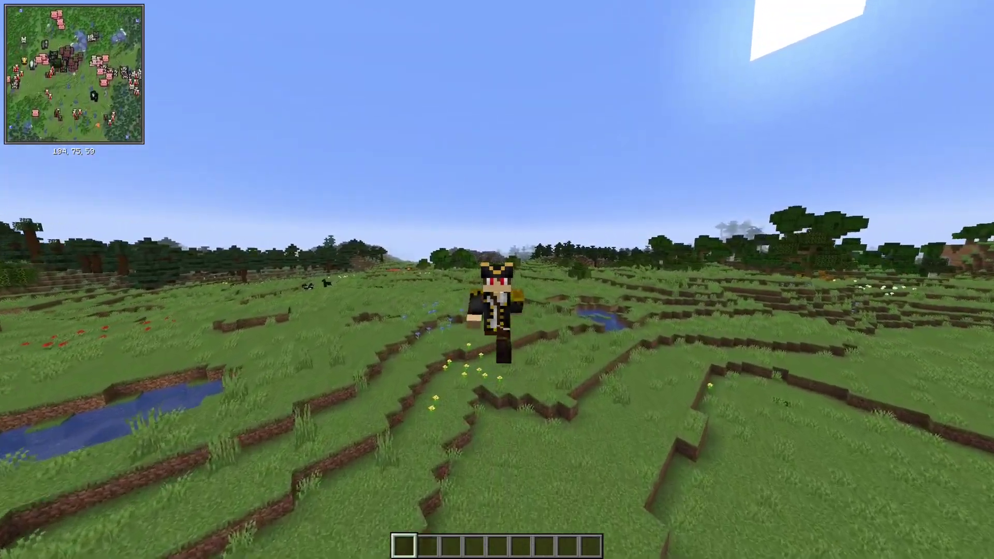
{"action": "key", "text": "w"}
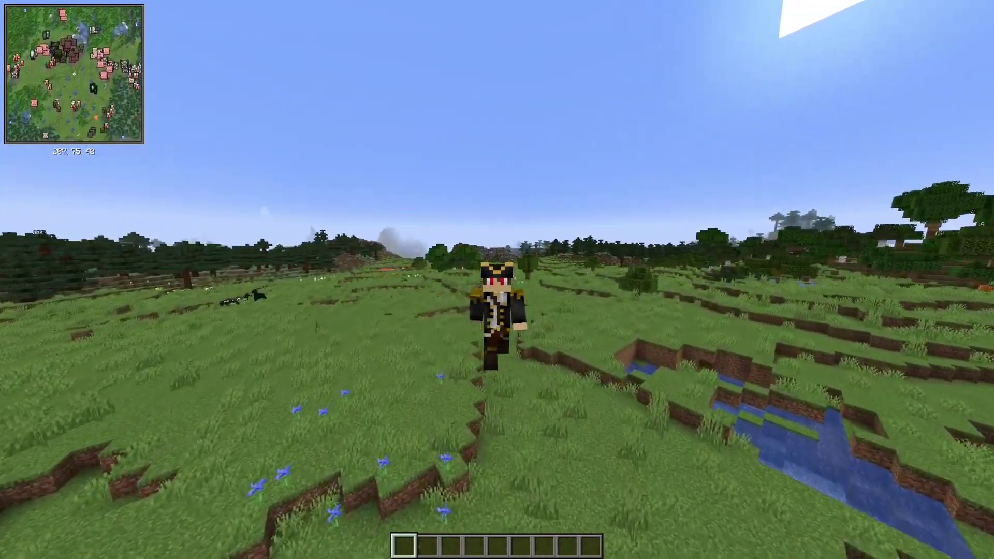
{"action": "key", "text": "w"}
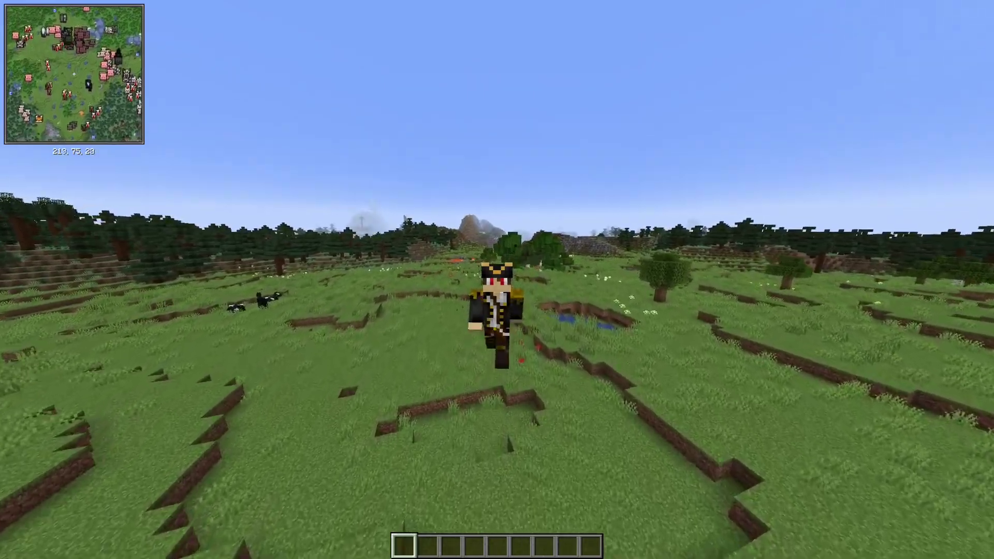
{"action": "key", "text": "w"}
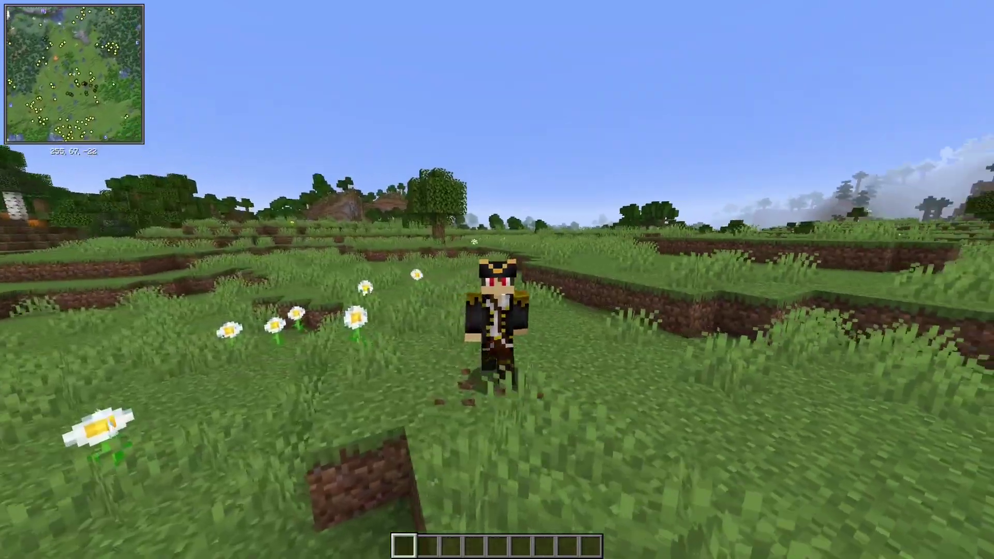
{"action": "key", "text": "w"}
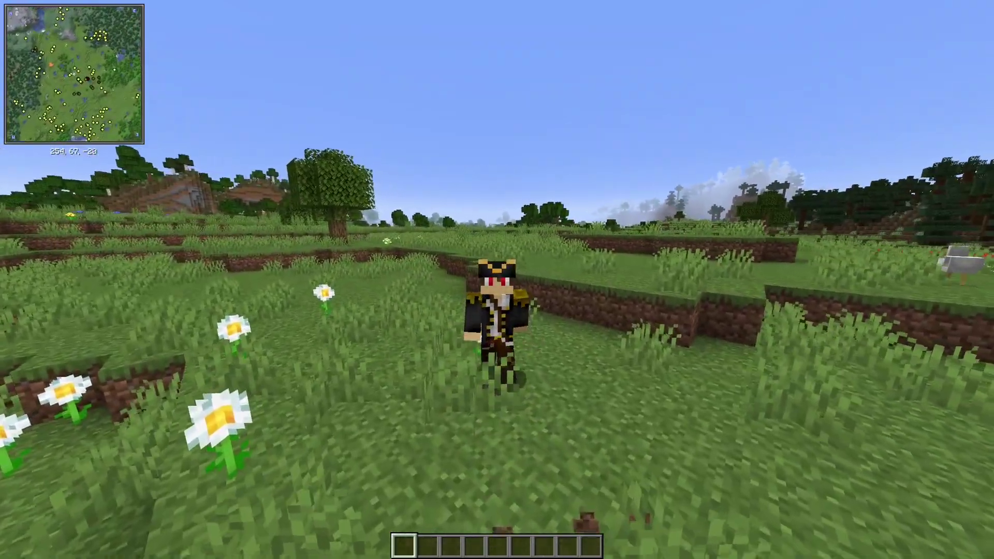
{"action": "key", "text": "w"}
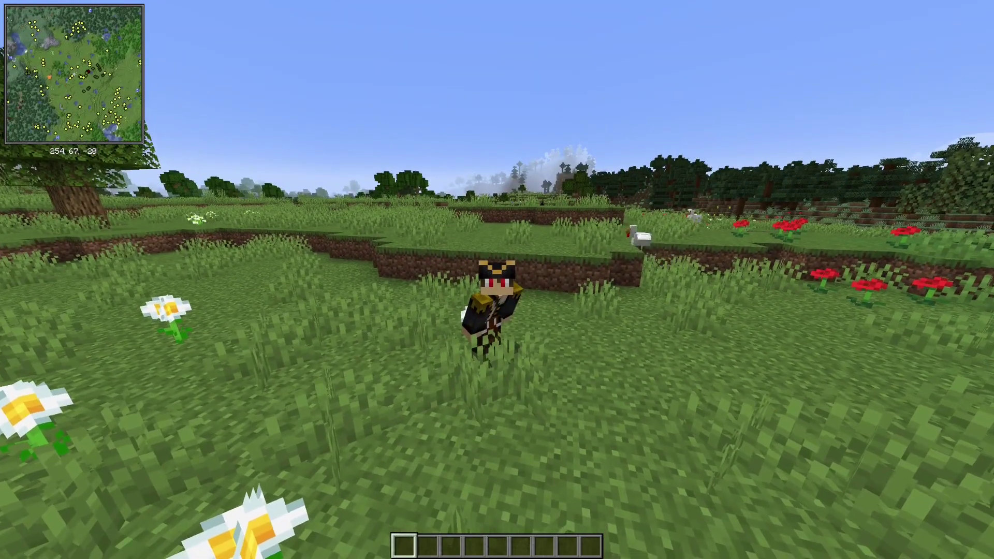